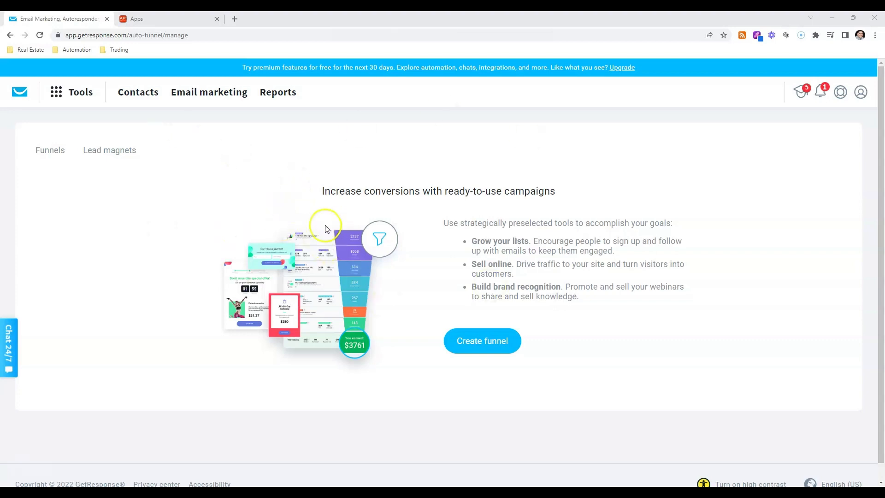
Open the API section of the account's Integrations and API settings
{"action": "left_click", "coordinate": [59, 94]}
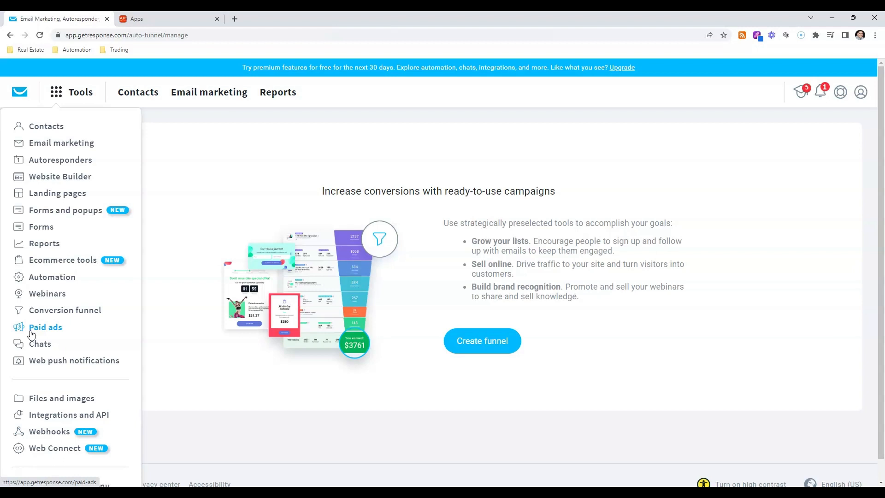
{"action": "left_click", "coordinate": [54, 415]}
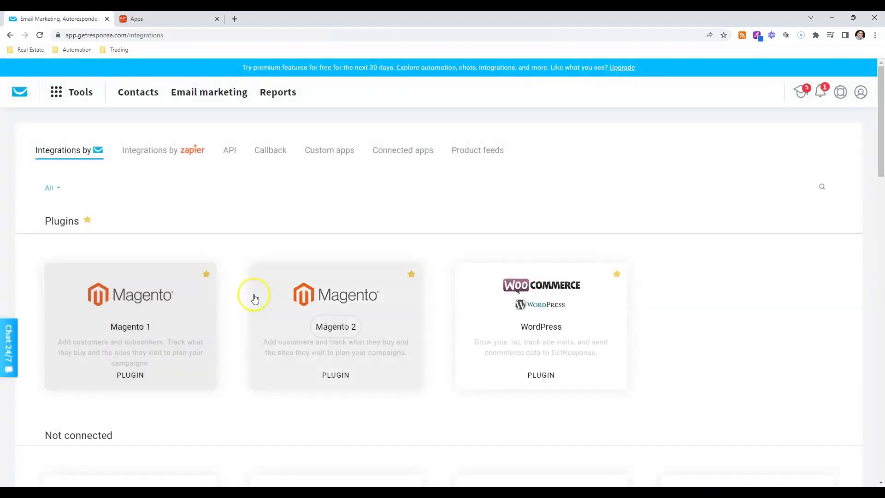
{"action": "left_click", "coordinate": [227, 153]}
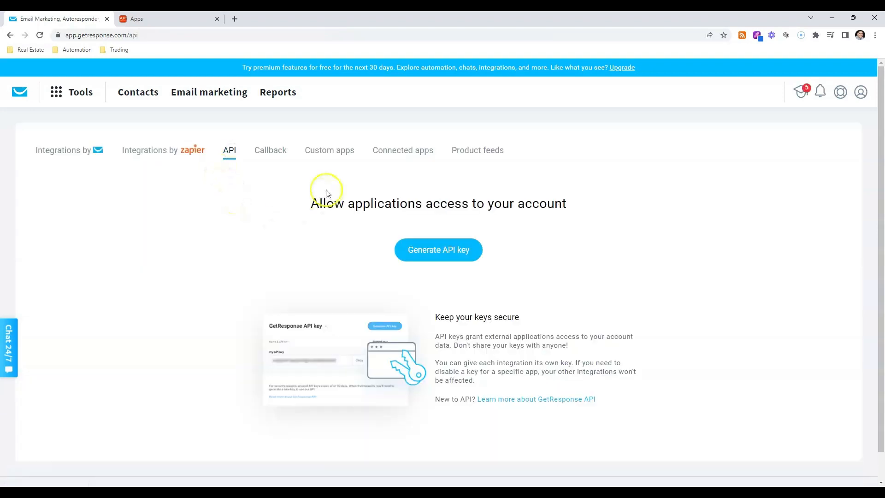
Generate a new API key named YouTube
{"action": "left_click", "coordinate": [419, 255]}
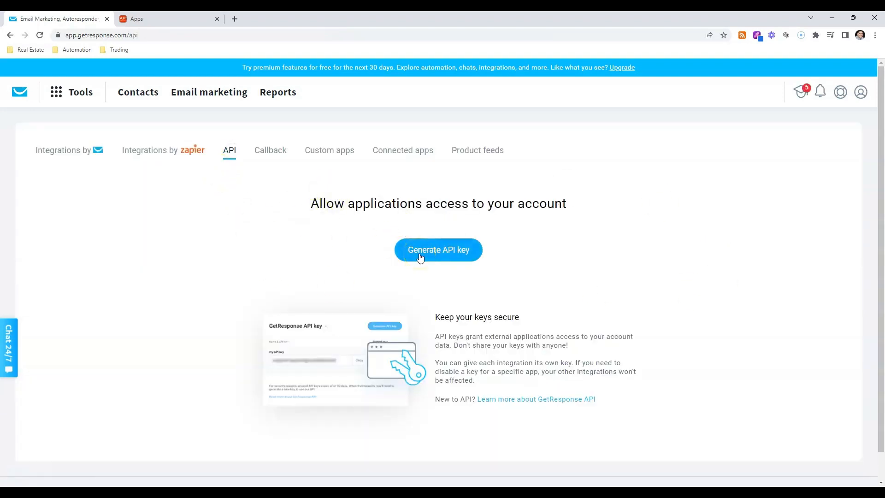
{"action": "left_click", "coordinate": [467, 253]}
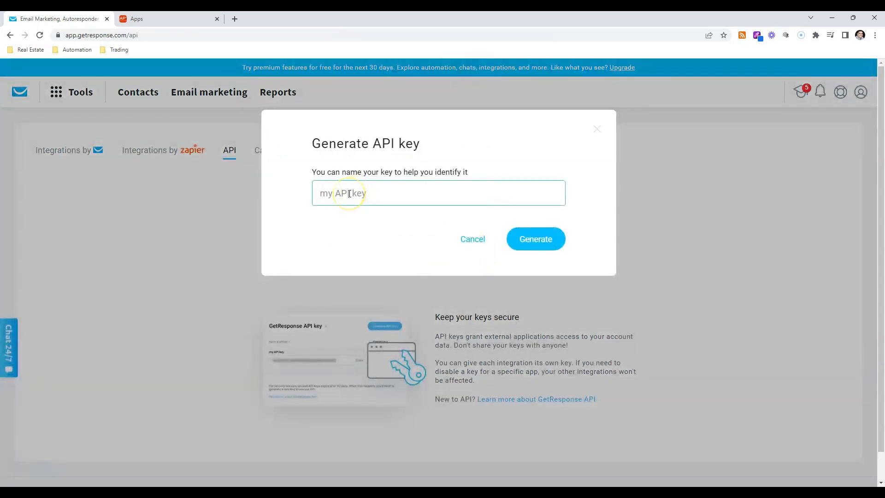
{"action": "type", "text": "YouTube"}
{"action": "left_click", "coordinate": [547, 241]}
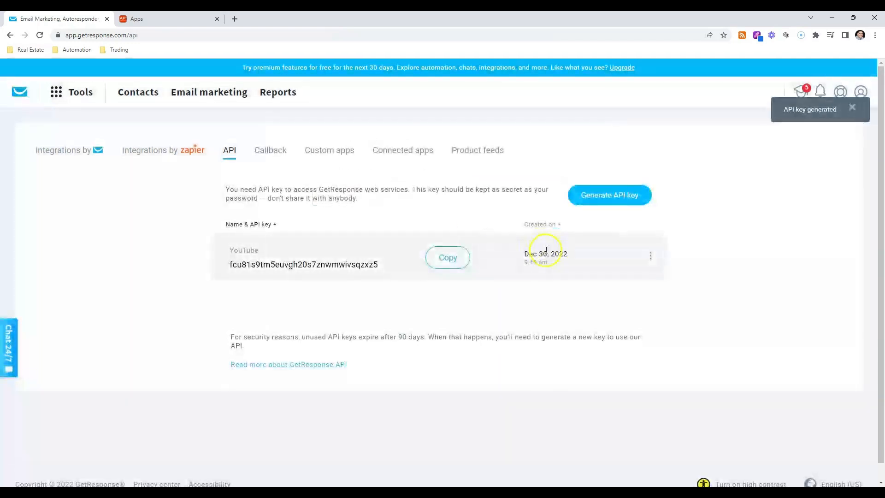
Copy the YouTube API key and open the GetResponse API documentation
{"action": "left_click_drag", "start_coordinate": [378, 265], "coordinate": [230, 263]}
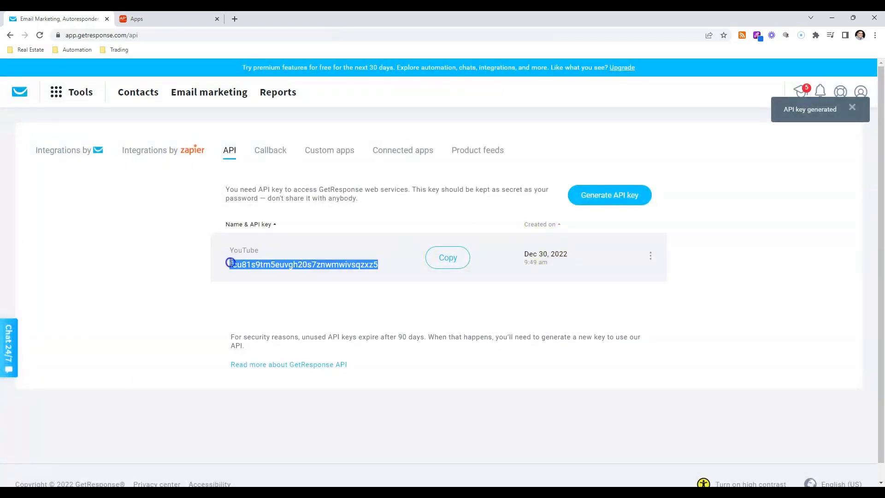
{"action": "right_click", "coordinate": [232, 264]}
{"action": "left_click", "coordinate": [444, 263]}
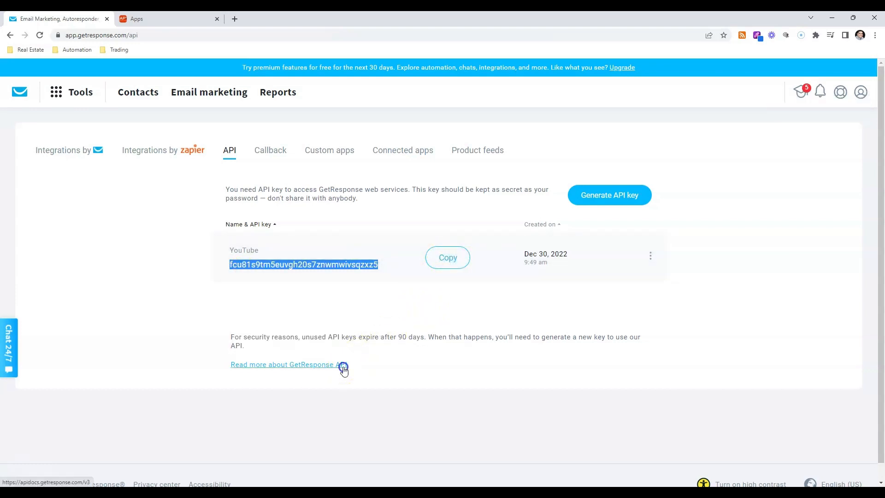
{"action": "left_click", "coordinate": [344, 367]}
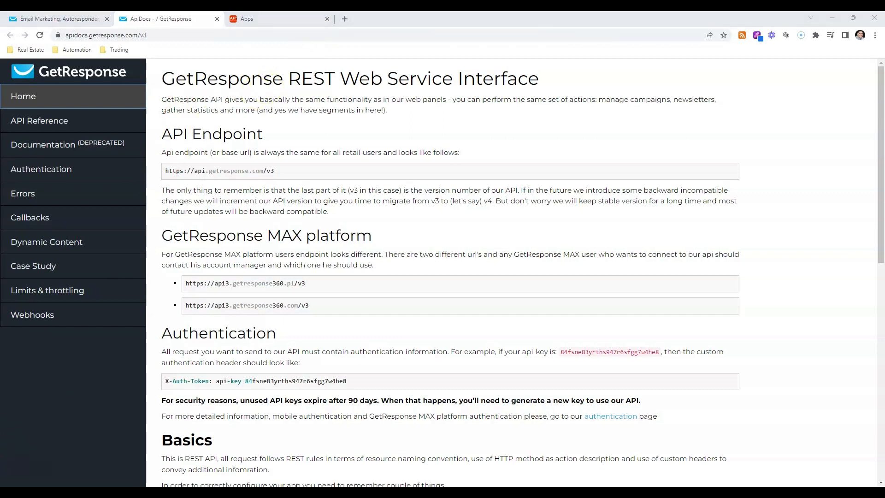
Open a blank browser tab, view the API Nation app list and return to the GetResponse API documentation
{"action": "left_click", "coordinate": [345, 18]}
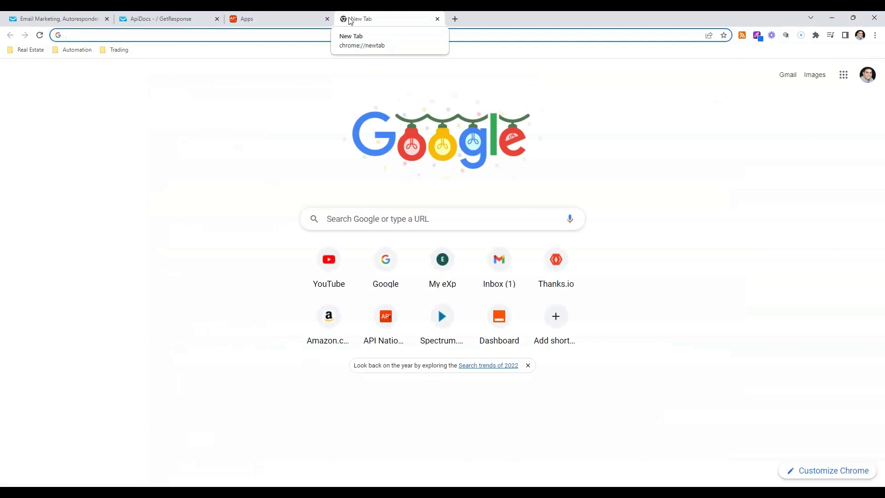
{"action": "left_click", "coordinate": [305, 20]}
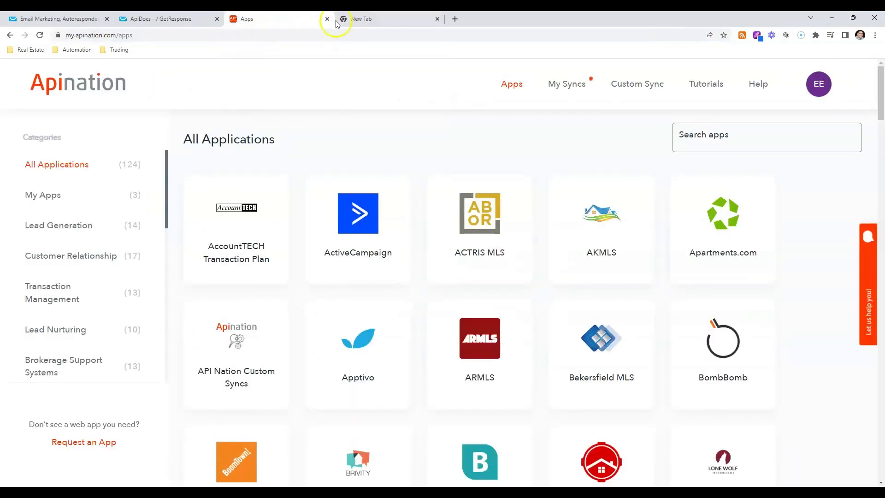
{"action": "left_click", "coordinate": [159, 20]}
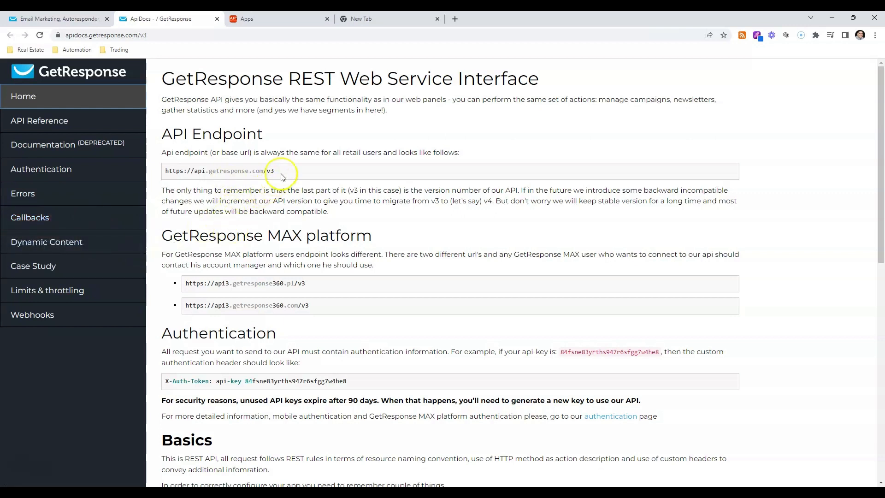
Examine the API endpoint base URL and skim the rest of the documentation's home page
{"action": "left_click_drag", "start_coordinate": [277, 171], "coordinate": [164, 171]}
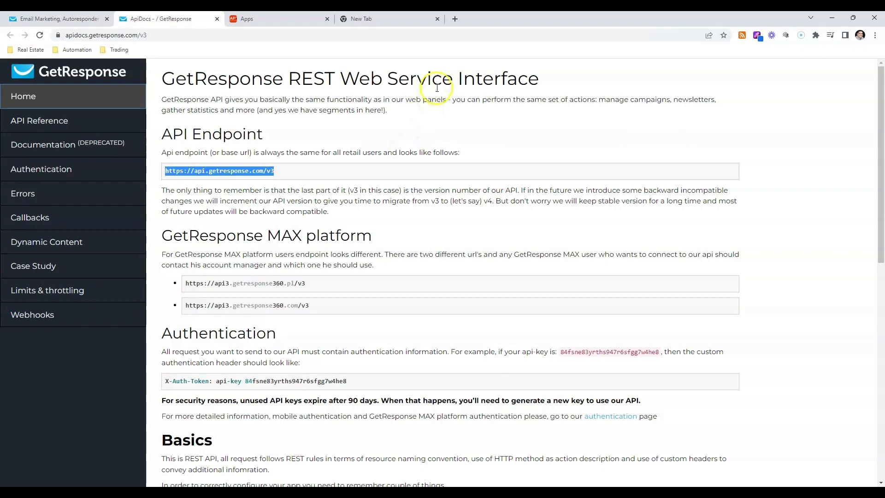
{"action": "scroll", "coordinate": [421, 295], "scroll_direction": "down", "scroll_amount": 9}
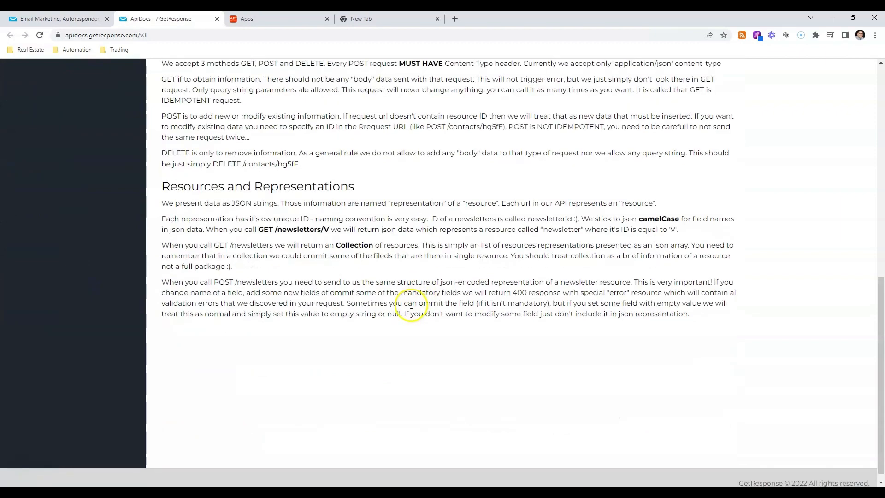
{"action": "scroll", "coordinate": [407, 305], "scroll_direction": "up", "scroll_amount": 5}
{"action": "scroll", "coordinate": [407, 305], "scroll_direction": "up", "scroll_amount": 3}
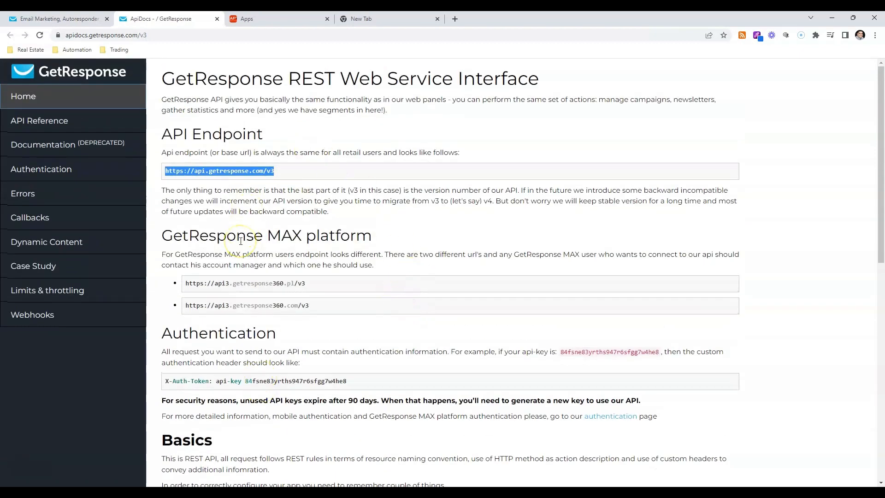
Open the Authentication documentation and compare its X-Auth-Token header format with the API key generated in the GetResponse account
{"action": "left_click", "coordinate": [49, 175]}
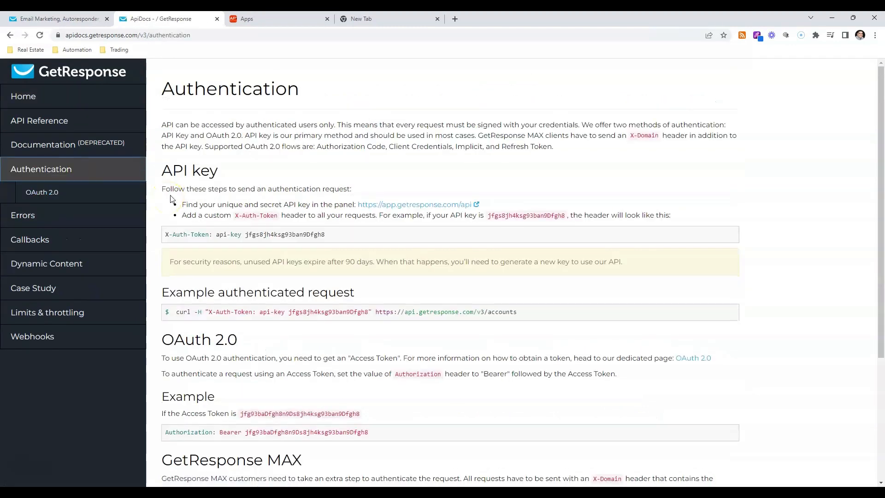
{"action": "left_click_drag", "start_coordinate": [167, 89], "coordinate": [301, 87]}
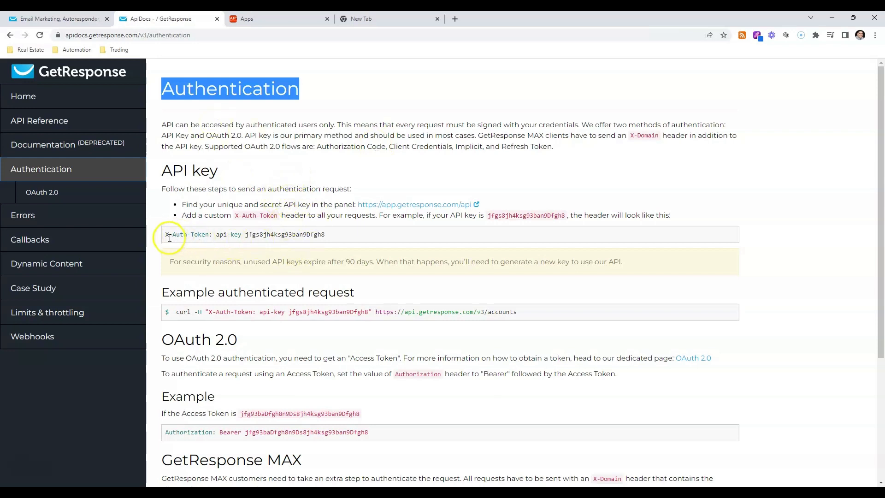
{"action": "left_click_drag", "start_coordinate": [172, 235], "coordinate": [256, 234]}
{"action": "left_click", "coordinate": [217, 235]}
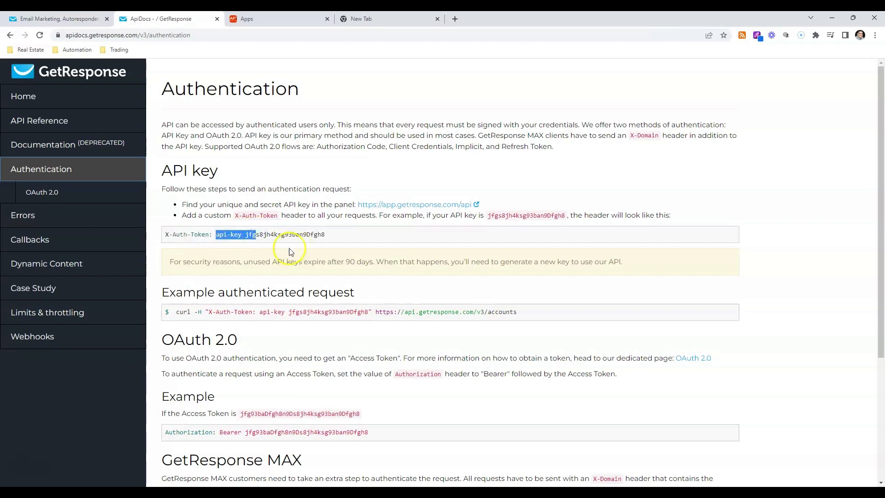
{"action": "left_click", "coordinate": [42, 18]}
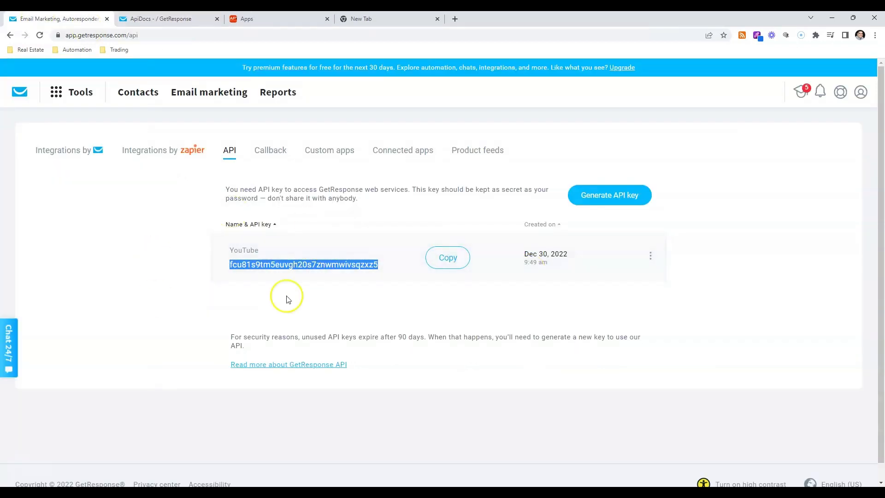
{"action": "left_click", "coordinate": [170, 18]}
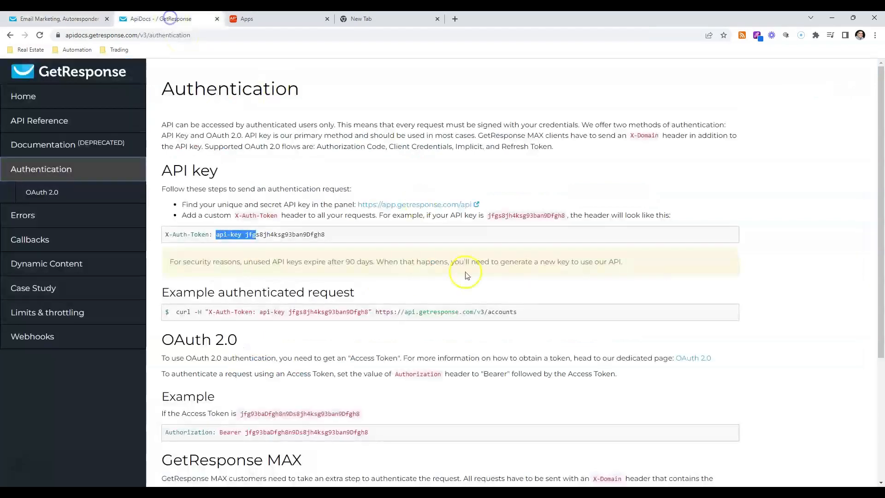
Read the OAuth 2.0 section of the Authentication page, including its access token requirement
{"action": "scroll", "coordinate": [412, 325], "scroll_direction": "down", "scroll_amount": 5}
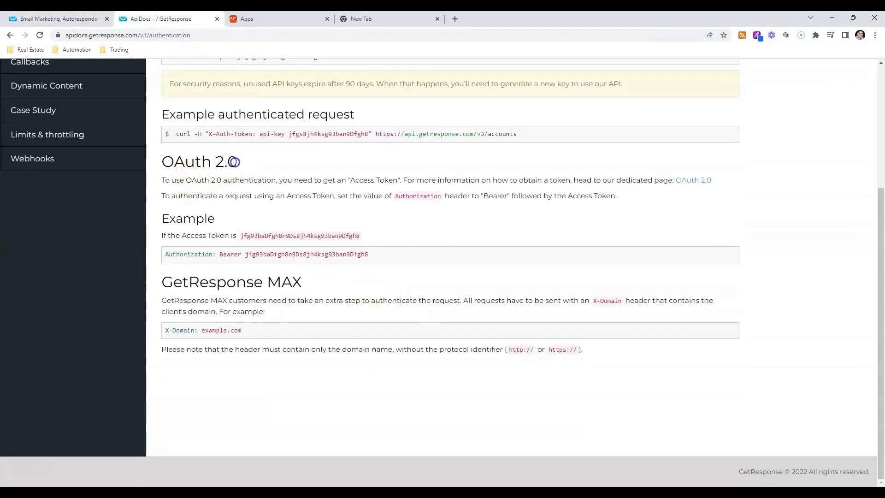
{"action": "left_click_drag", "start_coordinate": [236, 161], "coordinate": [161, 163]}
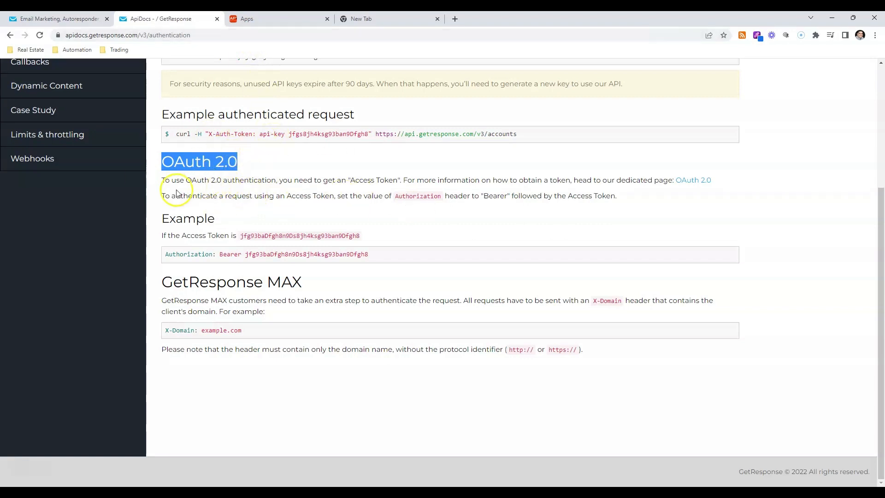
{"action": "left_click_drag", "start_coordinate": [185, 181], "coordinate": [285, 182]}
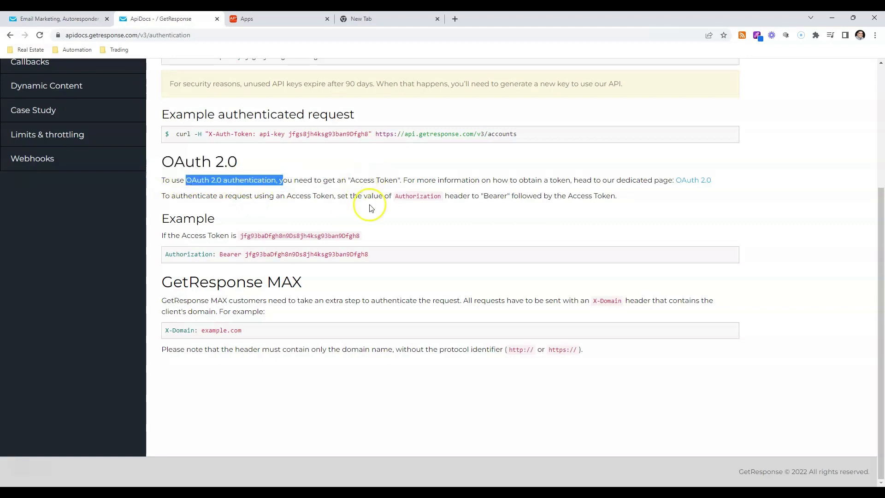
{"action": "scroll", "coordinate": [374, 189], "scroll_direction": "up", "scroll_amount": 4}
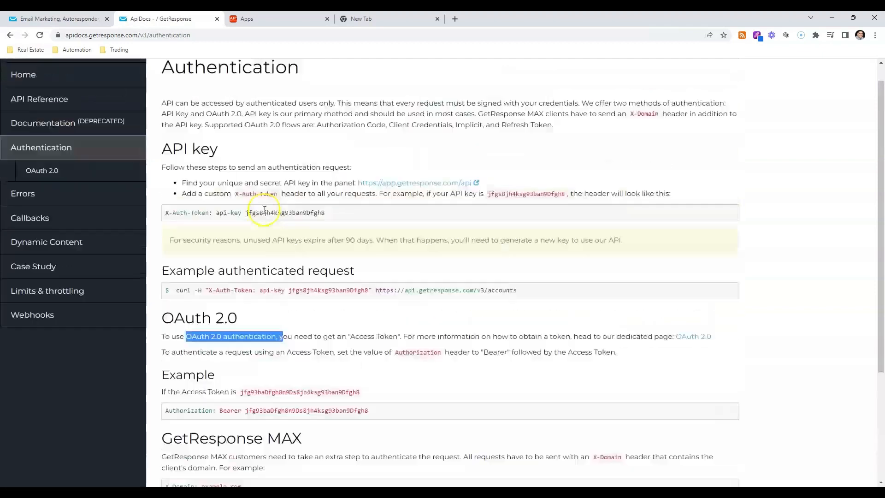
Open the Subscribe page of the Callbacks documentation and examine its action, account and campaign parameters
{"action": "left_click", "coordinate": [38, 240]}
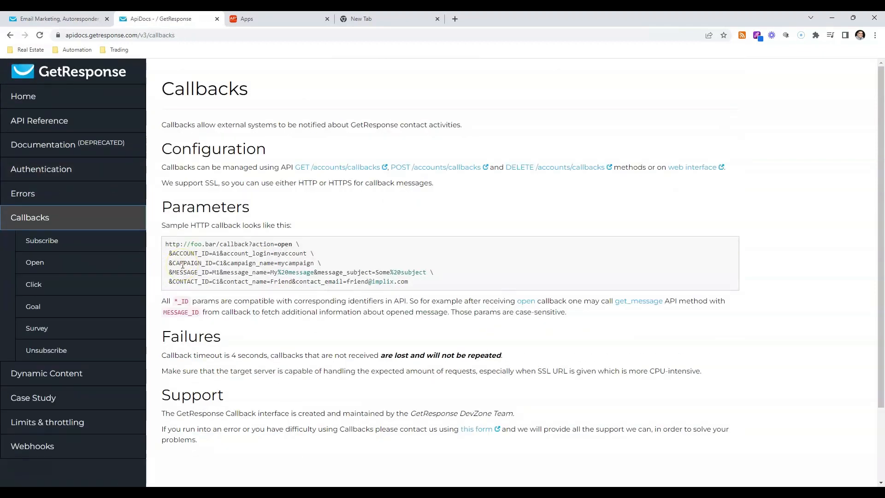
{"action": "left_click", "coordinate": [51, 243]}
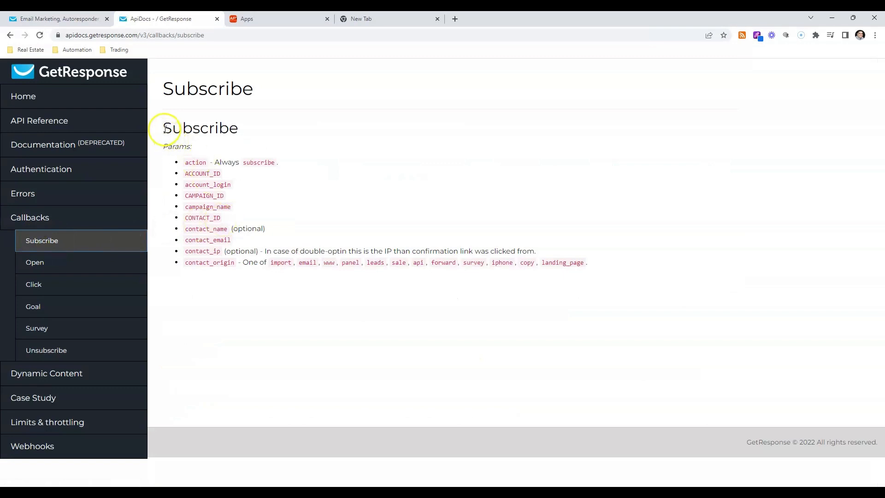
{"action": "left_click_drag", "start_coordinate": [164, 129], "coordinate": [240, 133]}
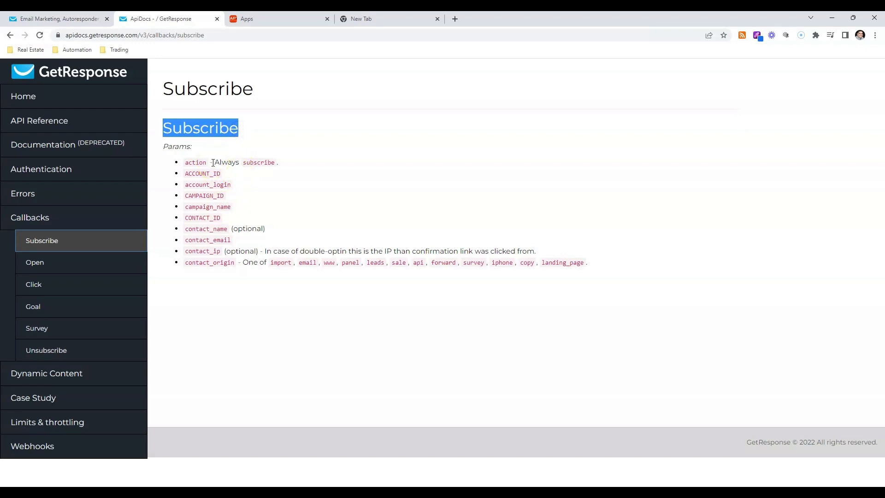
{"action": "left_click_drag", "start_coordinate": [213, 162], "coordinate": [185, 162]}
{"action": "left_click_drag", "start_coordinate": [243, 163], "coordinate": [274, 163]}
{"action": "left_click_drag", "start_coordinate": [163, 127], "coordinate": [279, 131]}
{"action": "left_click_drag", "start_coordinate": [186, 173], "coordinate": [231, 206]}
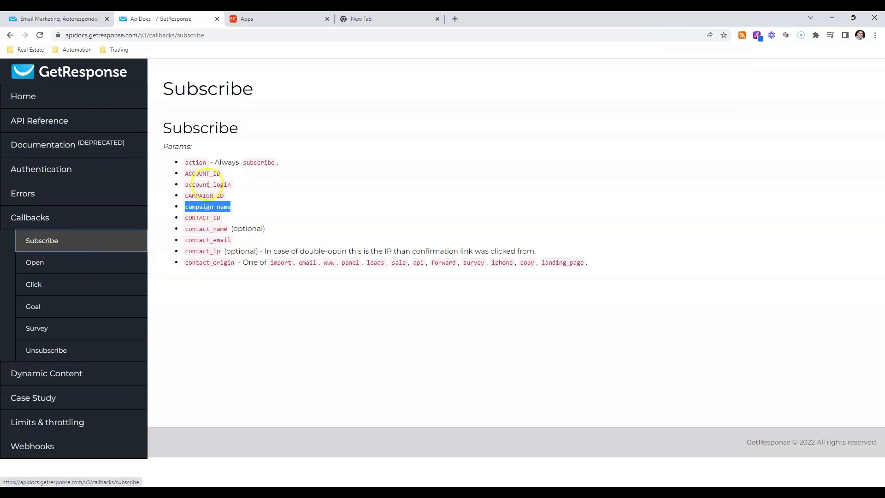
Compare the Open callback's parameters with those of Subscribe, focusing on the message ID, name and subject fields
{"action": "left_click", "coordinate": [45, 268]}
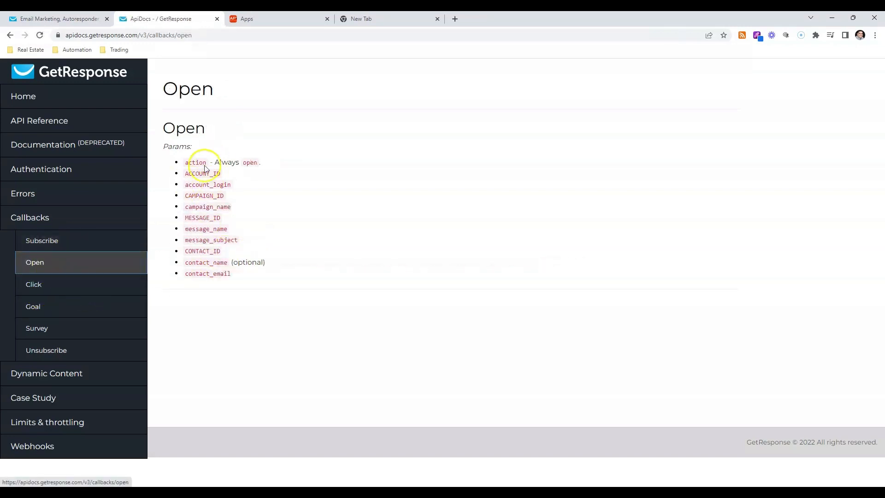
{"action": "left_click_drag", "start_coordinate": [159, 146], "coordinate": [199, 149]}
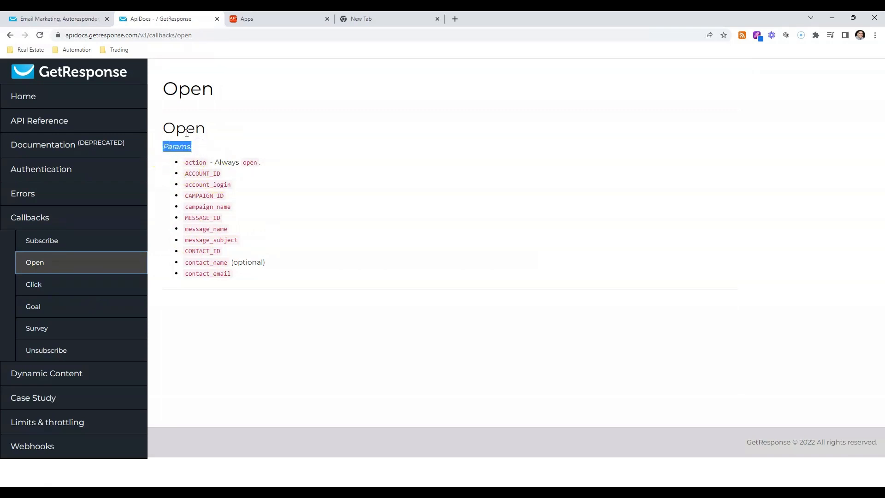
{"action": "left_click", "coordinate": [57, 240]}
{"action": "left_click", "coordinate": [70, 261]}
{"action": "left_click_drag", "start_coordinate": [185, 218], "coordinate": [224, 240]}
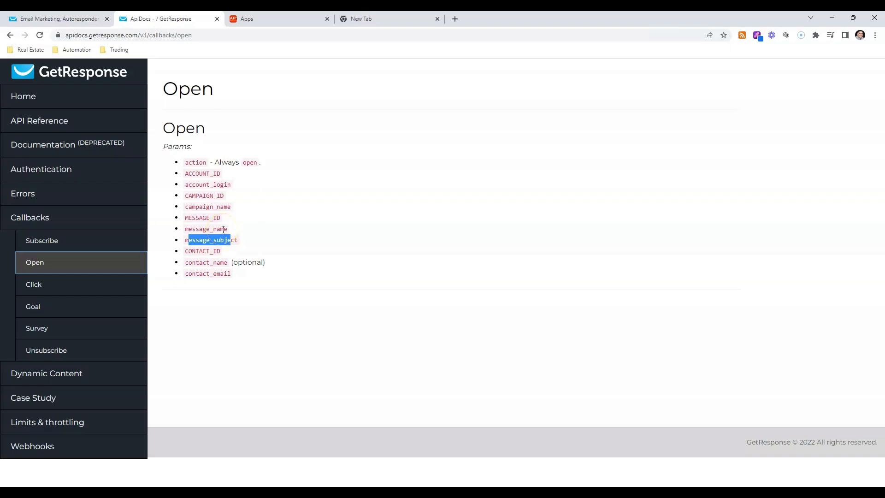
{"action": "left_click_drag", "start_coordinate": [164, 146], "coordinate": [192, 147]}
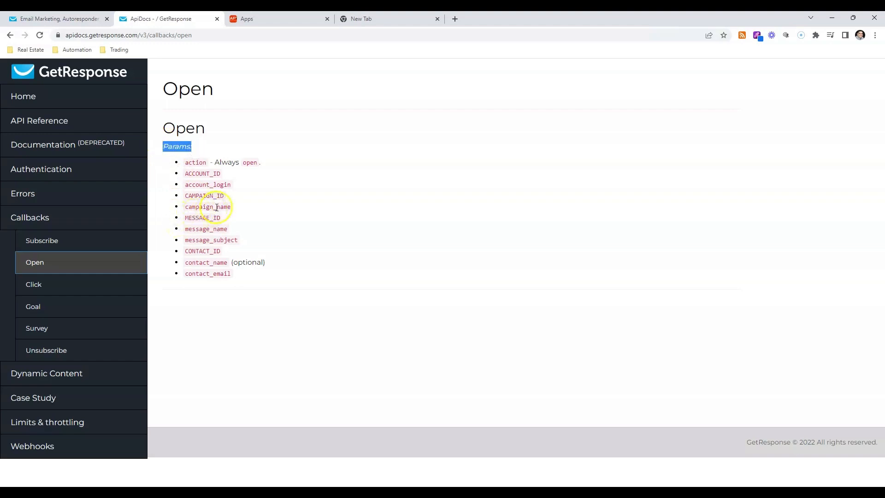
Open jsonpathfinder.com in a new browser tab and select all the placeholder JSON in its editor
{"action": "left_click", "coordinate": [452, 18]}
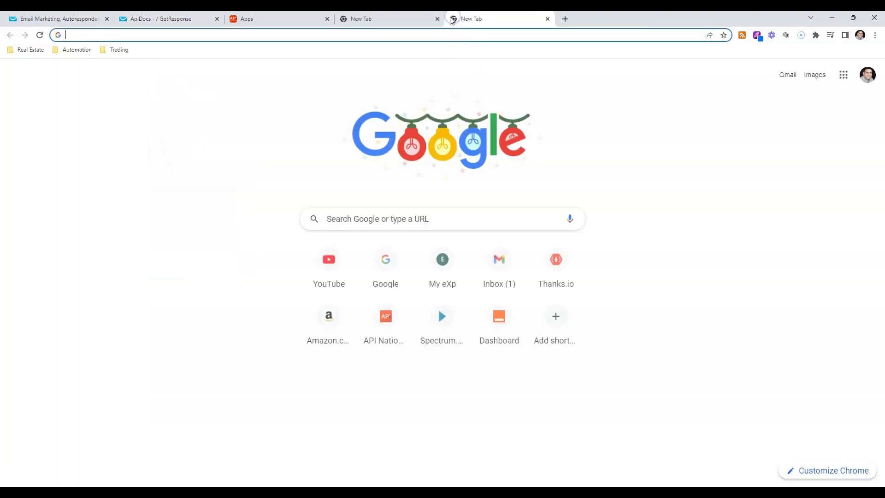
{"action": "type", "text": "json"}
{"action": "key", "text": "Return"}
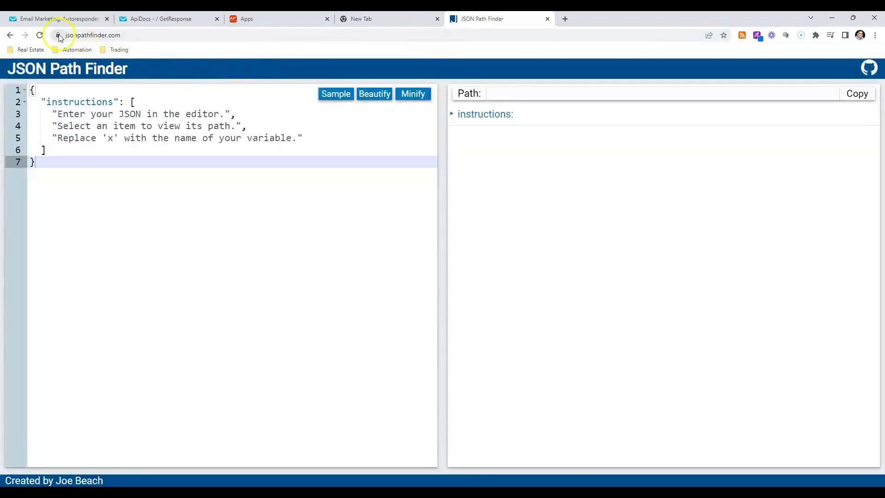
{"action": "left_click_drag", "start_coordinate": [32, 90], "coordinate": [64, 167]}
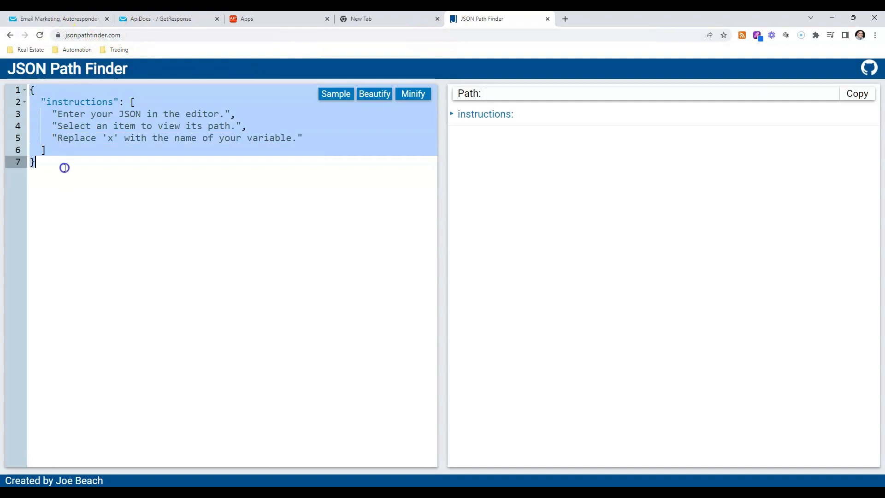
Replace the first string in the instructions array with a "first_name" key and a sample first name as its value
{"action": "left_click", "coordinate": [41, 101]}
{"action": "left_click_drag", "start_coordinate": [40, 101], "coordinate": [118, 101]}
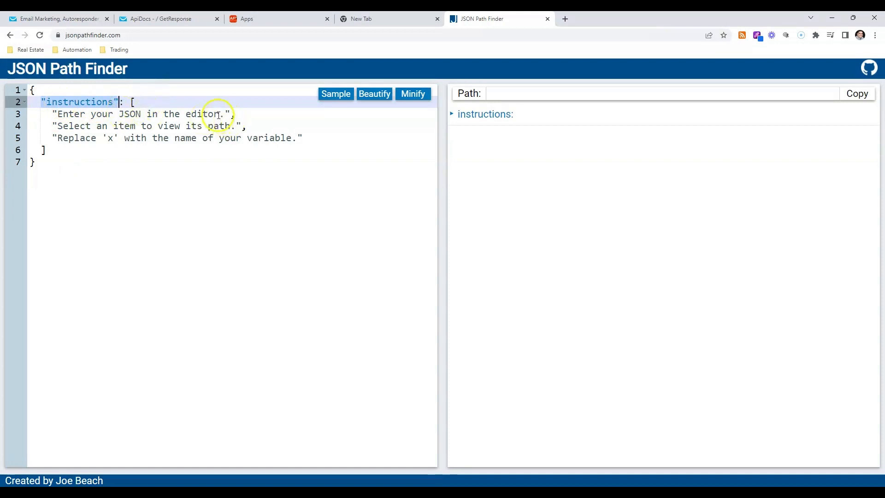
{"action": "left_click_drag", "start_coordinate": [224, 114], "coordinate": [58, 114]}
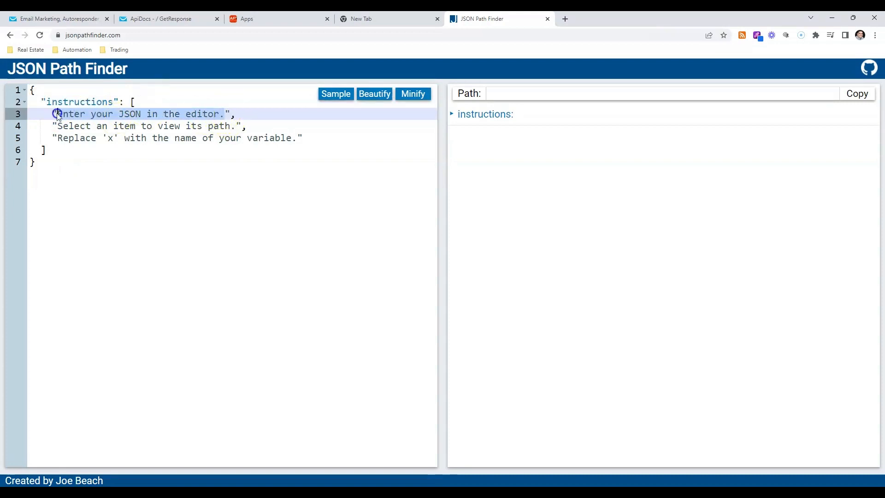
{"action": "type", "text": "f"}
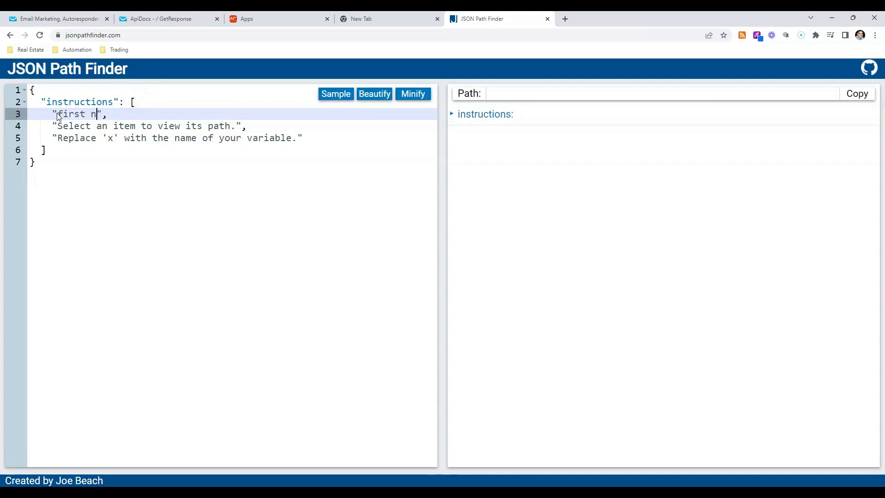
{"action": "type", "text": "irst_name\":\"Eric"}
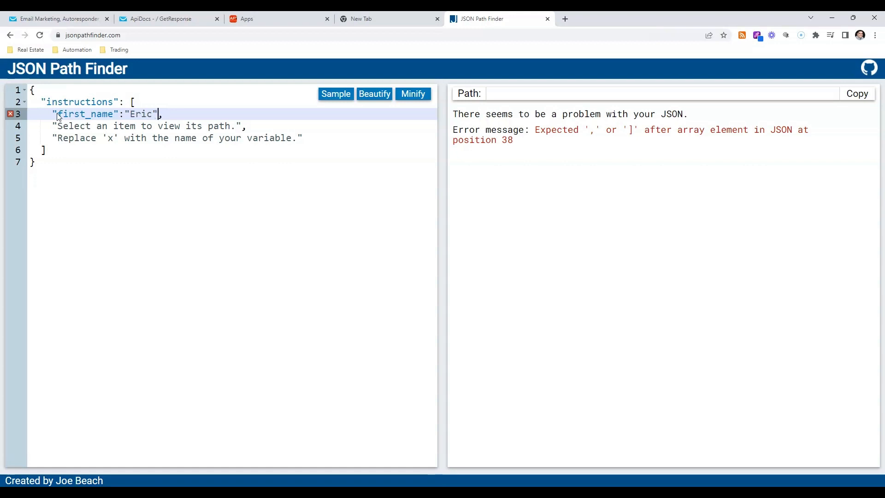
Try to wrap the entries of the instructions array in curly braces, with the closing brace on its own line
{"action": "left_click", "coordinate": [135, 102]}
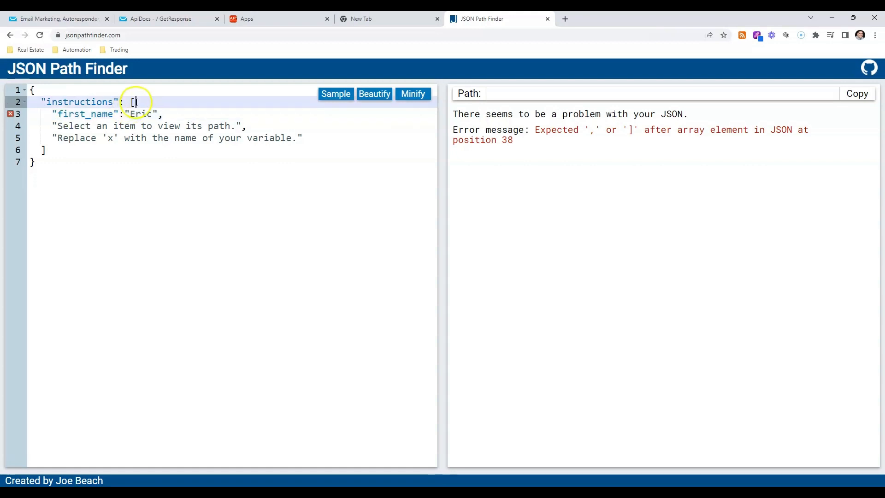
{"action": "type", "text": "{"}
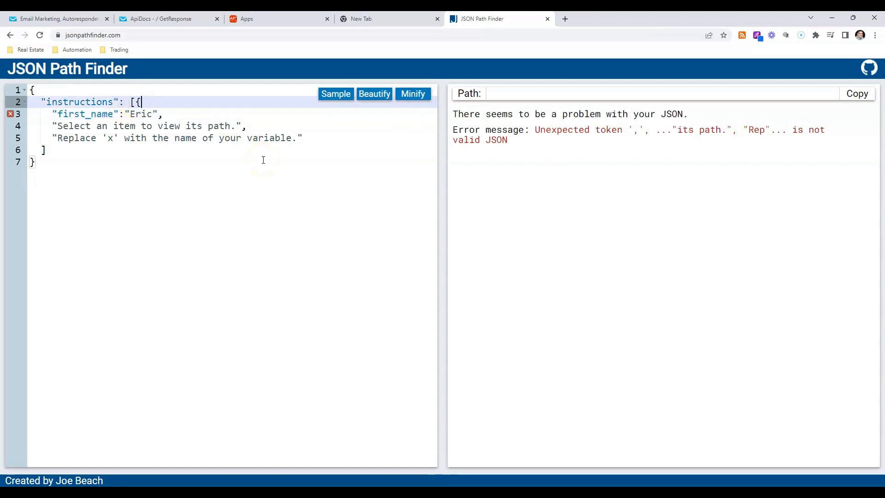
{"action": "key", "text": "Down"}
{"action": "key", "text": "Down"}
{"action": "key", "text": "Down"}
{"action": "key", "text": "Down"}
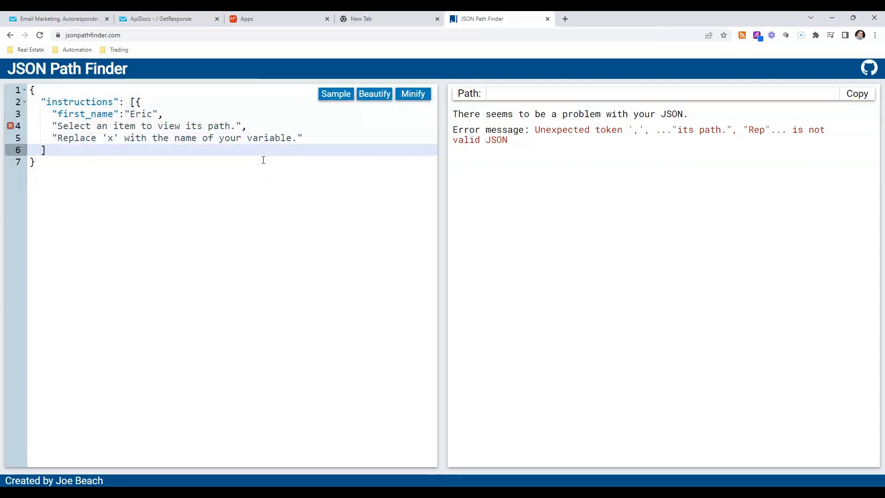
{"action": "key", "text": "Return"}
{"action": "key", "text": "Up"}
{"action": "key", "text": "Up"}
{"action": "key", "text": "Up"}
{"action": "key", "text": "Up"}
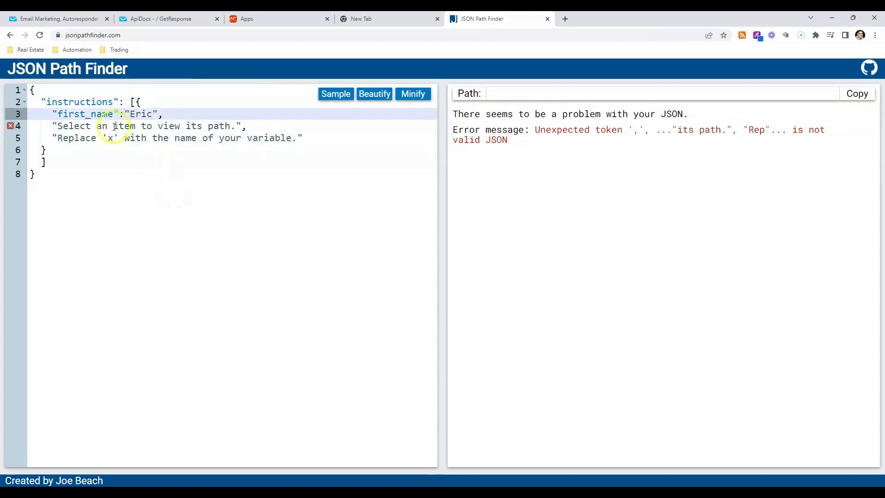
Change the first entry's key to "first name" and delete its colon and value
{"action": "left_click", "coordinate": [90, 114]}
{"action": "key", "text": "BackSpace"}
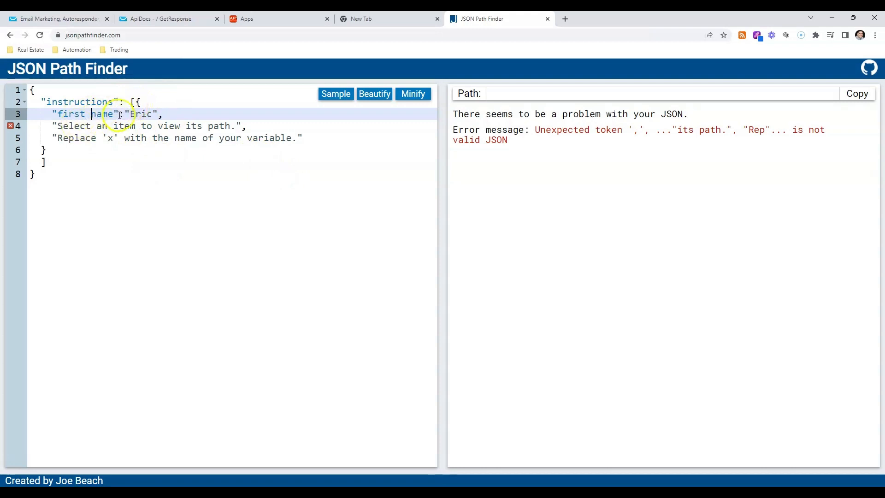
{"action": "left_click_drag", "start_coordinate": [125, 114], "coordinate": [152, 113]}
{"action": "left_click_drag", "start_coordinate": [158, 114], "coordinate": [115, 119]}
{"action": "key", "text": "BackSpace"}
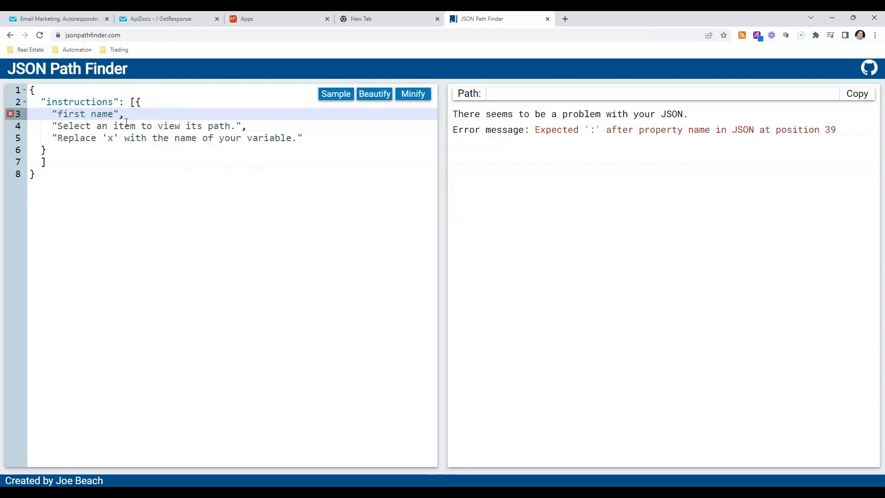
Remove the curly braces around the entries of the instructions array, including the closing brace's extra line
{"action": "key", "text": "Up"}
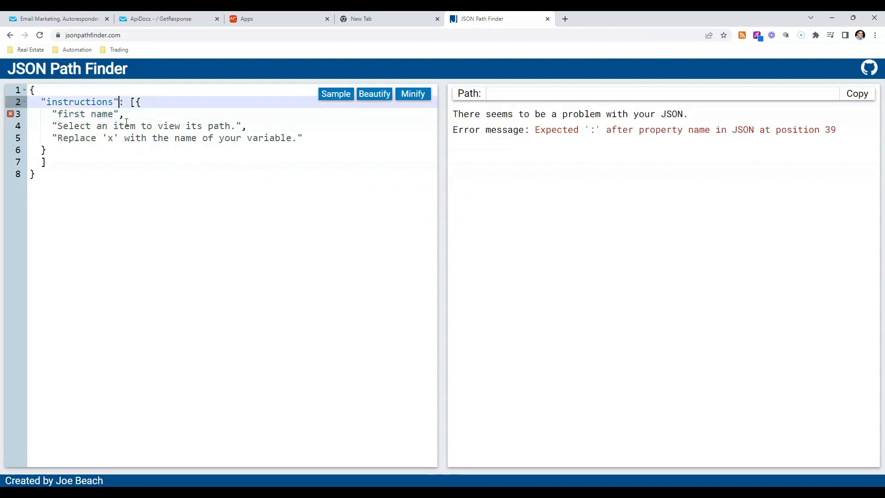
{"action": "key", "text": "Delete"}
{"action": "key", "text": "Down"}
{"action": "key", "text": "Down"}
{"action": "key", "text": "Down"}
{"action": "key", "text": "Down"}
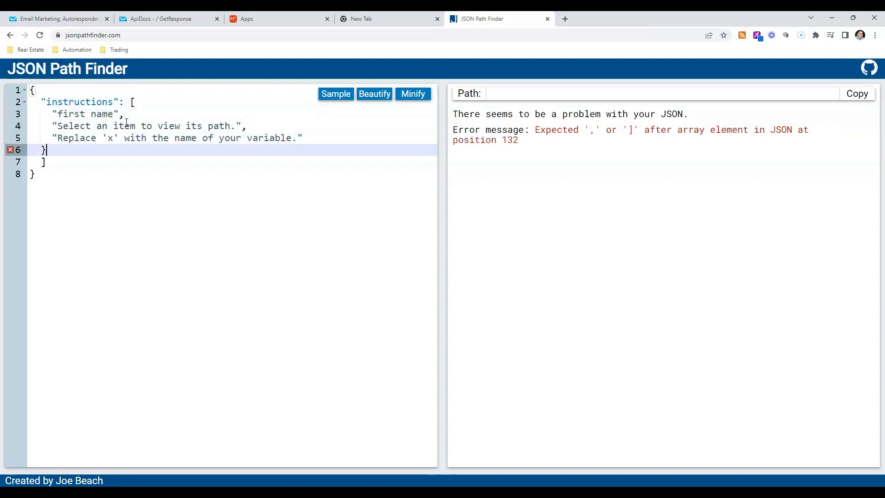
{"action": "key", "text": "BackSpace"}
{"action": "key", "text": "BackSpace"}
{"action": "key", "text": "BackSpace"}
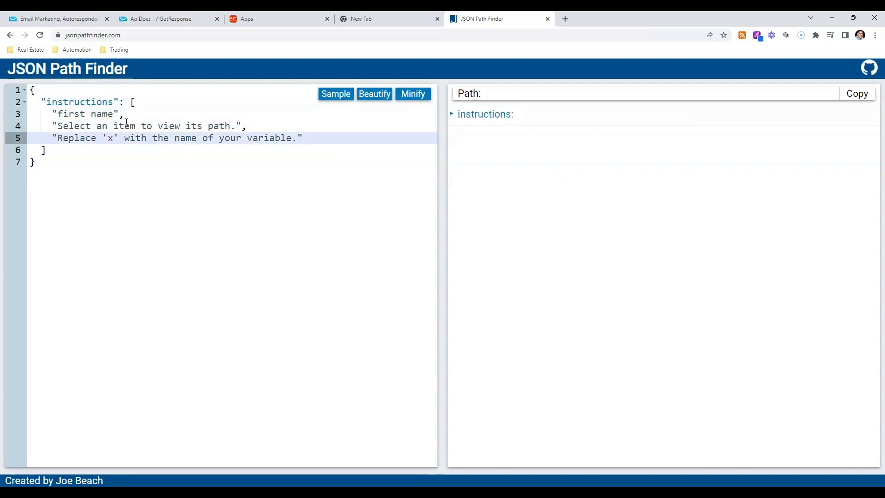
Expand the instructions array in the JSON tree and highlight its path
{"action": "left_click", "coordinate": [451, 114]}
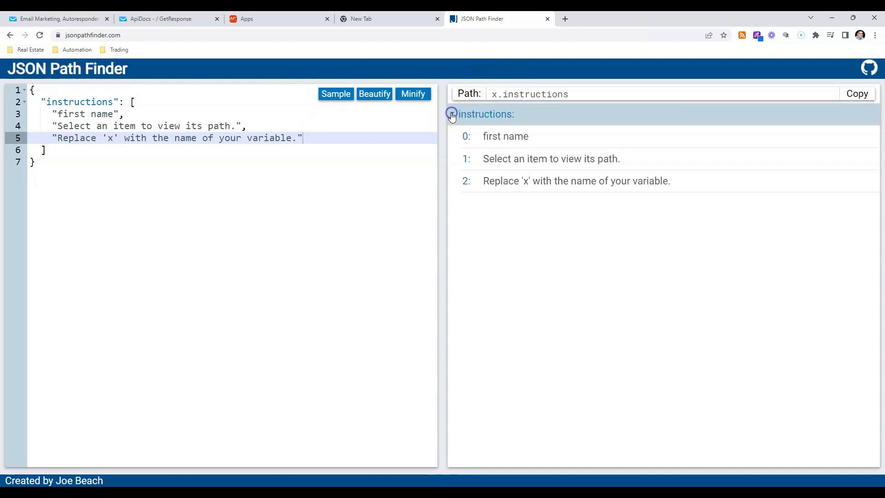
{"action": "left_click_drag", "start_coordinate": [6, 71], "coordinate": [175, 64]}
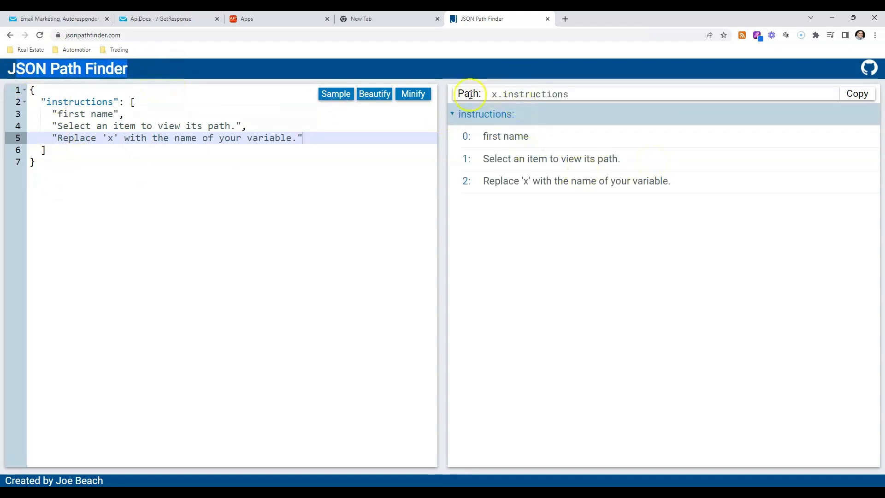
{"action": "left_click_drag", "start_coordinate": [489, 94], "coordinate": [583, 96]}
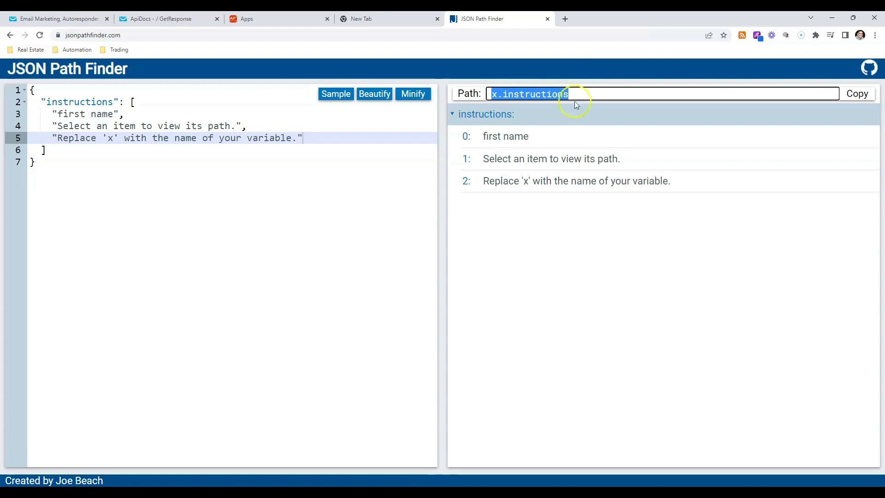
Compare the first two array entries in the editor, and highlight the path of tree item 1
{"action": "left_click_drag", "start_coordinate": [56, 113], "coordinate": [139, 111]}
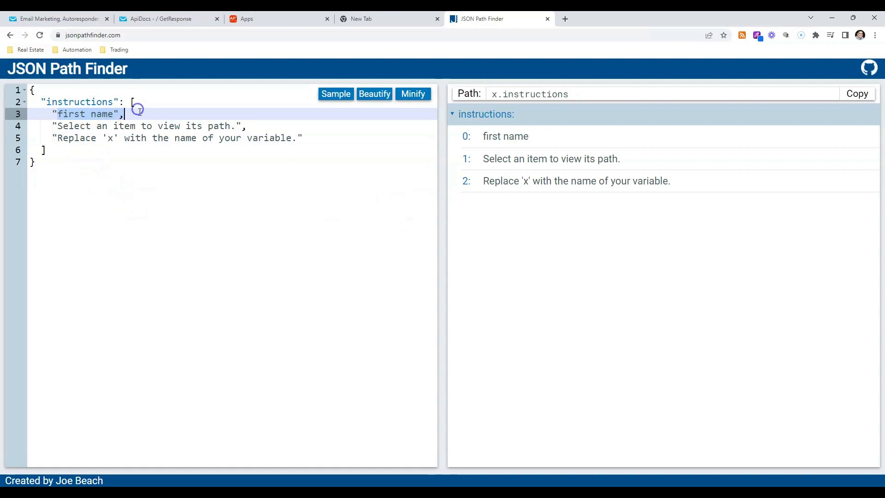
{"action": "left_click", "coordinate": [53, 125]}
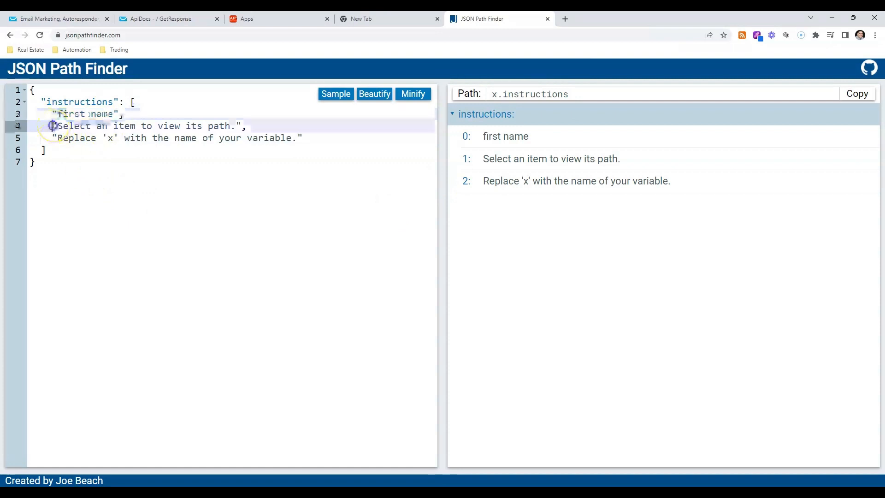
{"action": "left_click_drag", "start_coordinate": [52, 125], "coordinate": [225, 125]}
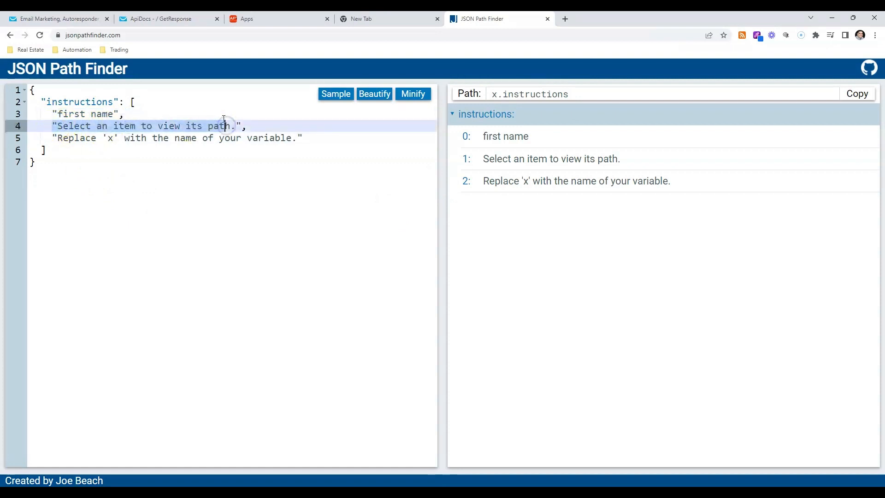
{"action": "left_click", "coordinate": [226, 126]}
{"action": "left_click_drag", "start_coordinate": [225, 126], "coordinate": [64, 126]}
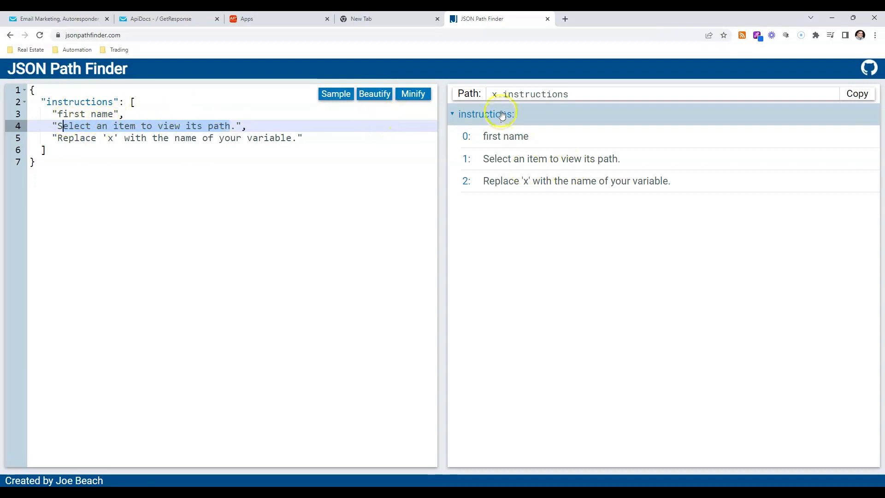
{"action": "left_click", "coordinate": [469, 164]}
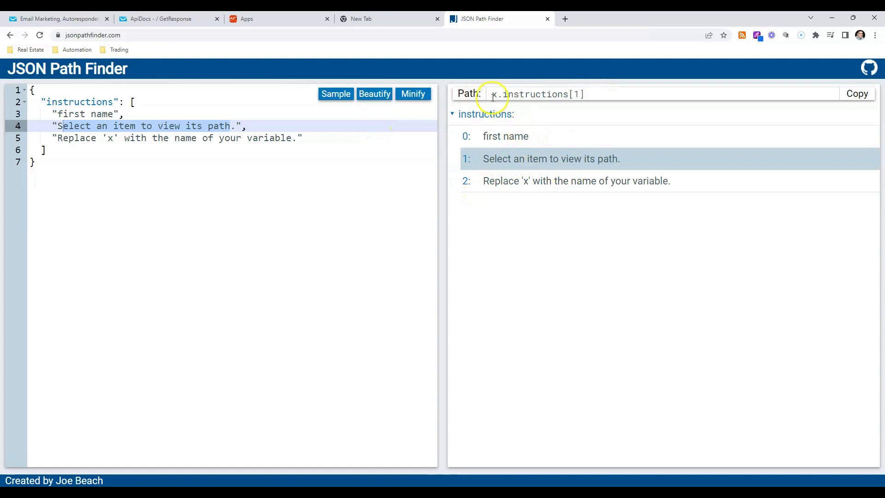
{"action": "left_click_drag", "start_coordinate": [492, 94], "coordinate": [586, 91]}
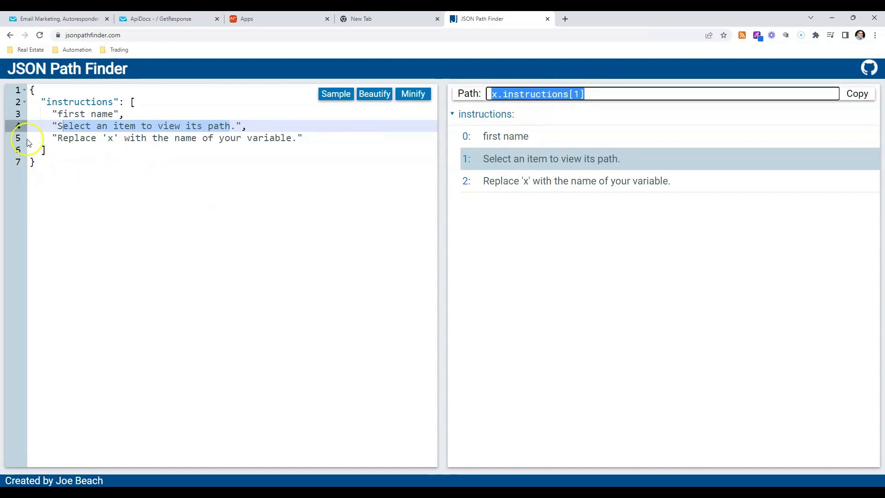
Open the saved Postman workspace request in a new browser tab
{"action": "left_click", "coordinate": [565, 19]}
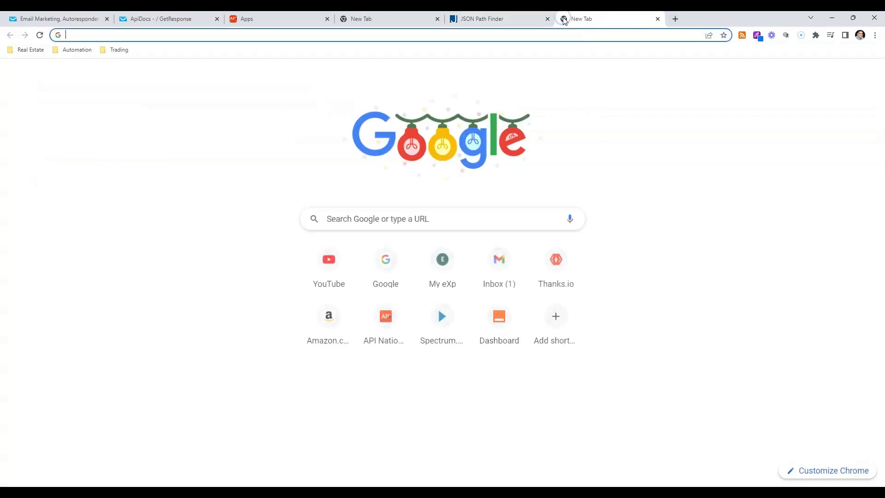
{"action": "type", "text": "postman"}
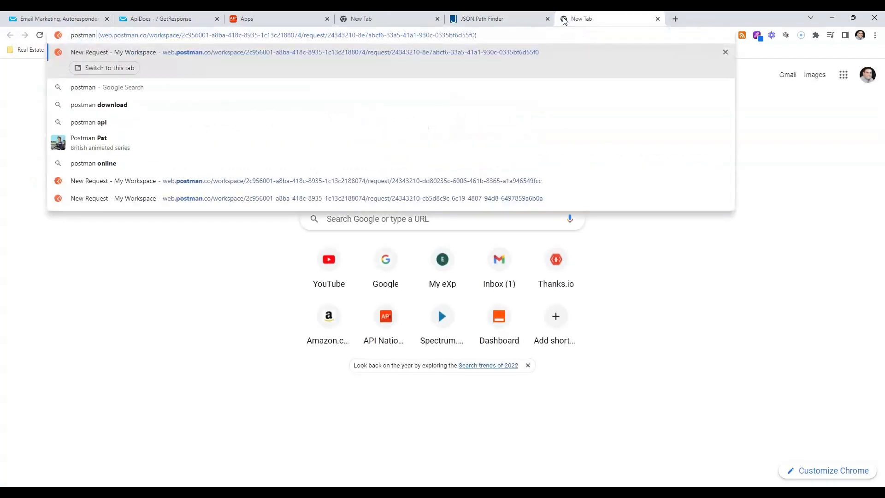
{"action": "key", "text": "Return"}
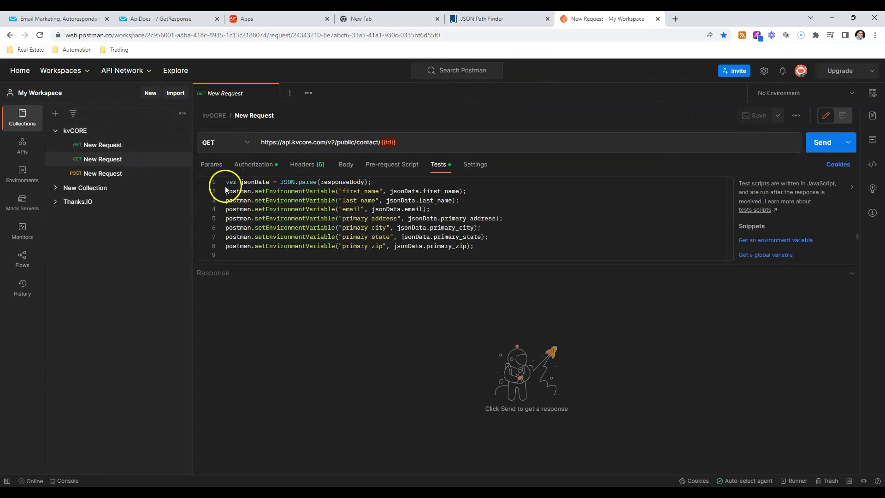
Check the Body and Authorization settings of the kvCORE contact GET request and send it
{"action": "left_click", "coordinate": [349, 167]}
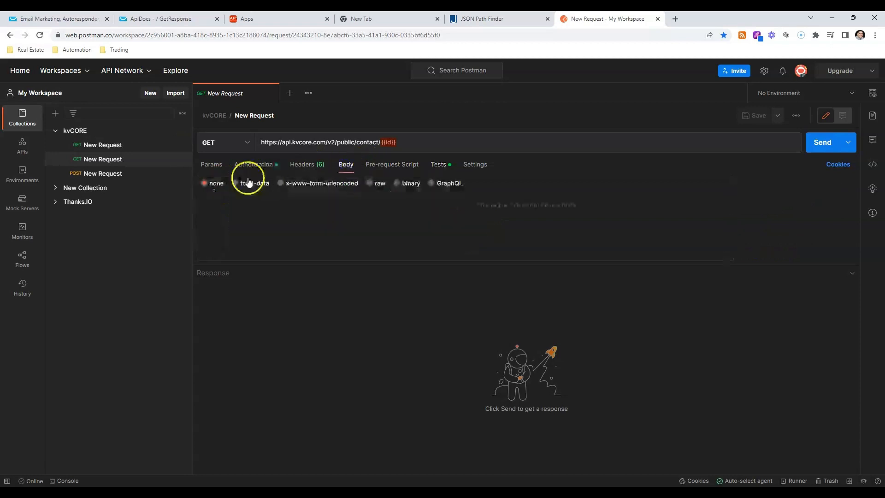
{"action": "left_click", "coordinate": [232, 166]}
{"action": "left_click", "coordinate": [825, 142]}
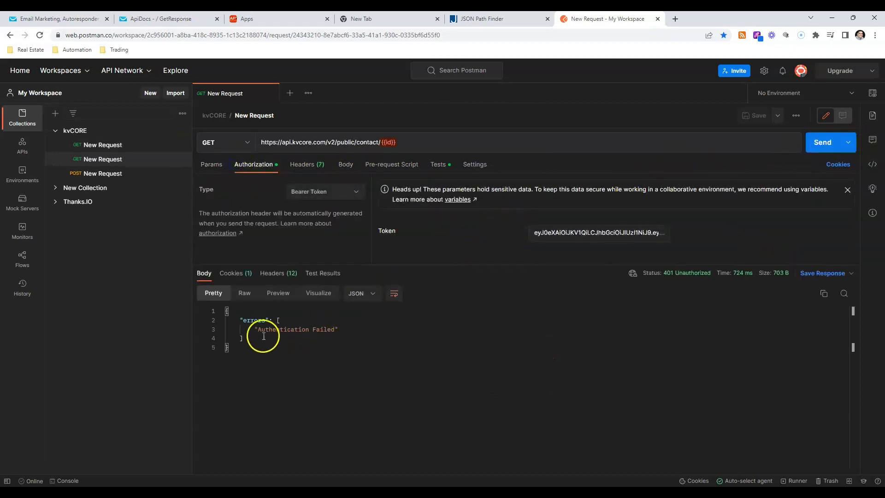
Try sending the first kvCORE GET request, and examine the JSON body of the collection's postcard POST request
{"action": "left_click", "coordinate": [94, 144]}
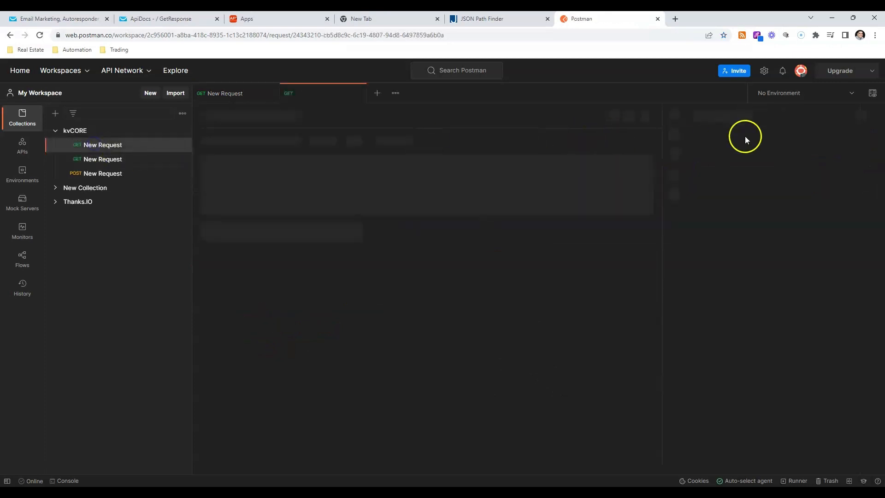
{"action": "left_click", "coordinate": [825, 141]}
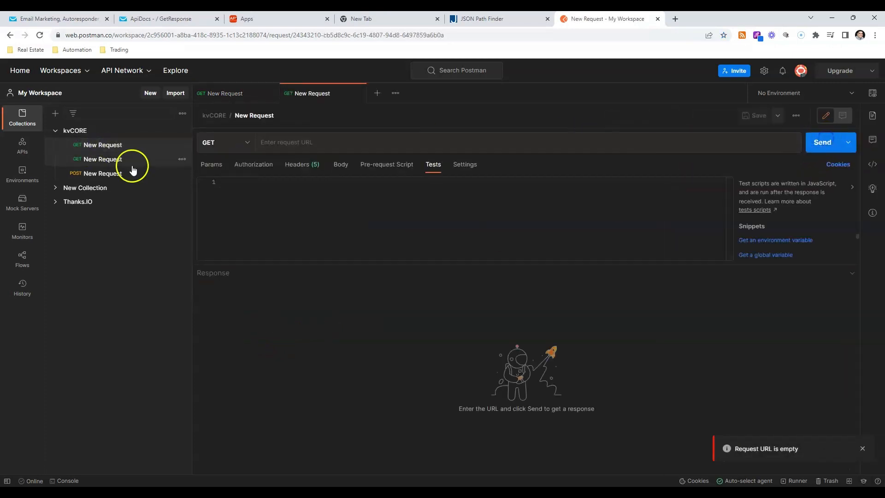
{"action": "left_click", "coordinate": [113, 174]}
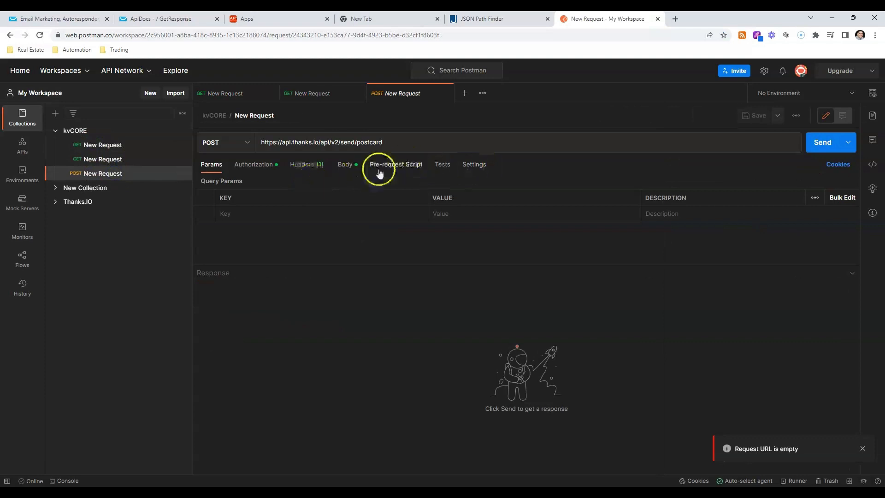
{"action": "left_click", "coordinate": [348, 171]}
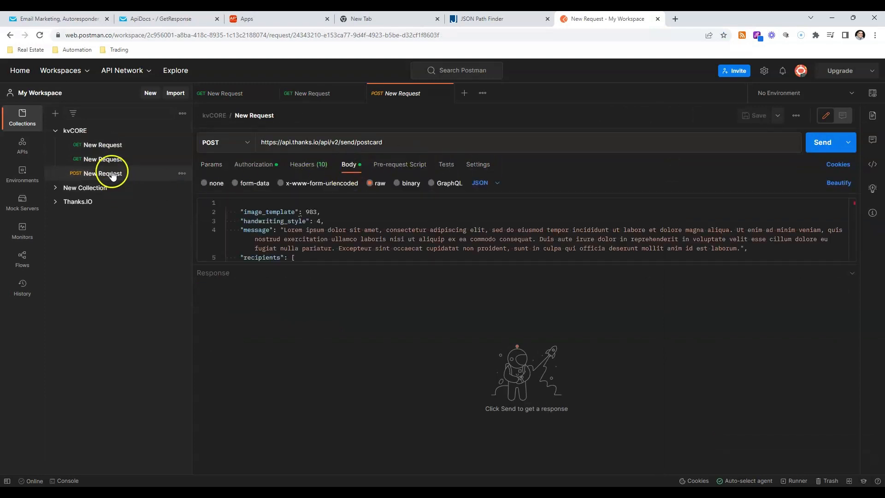
Return to the kvCORE contact GET request and examine its response error, pre-request script and test script
{"action": "left_click", "coordinate": [104, 159]}
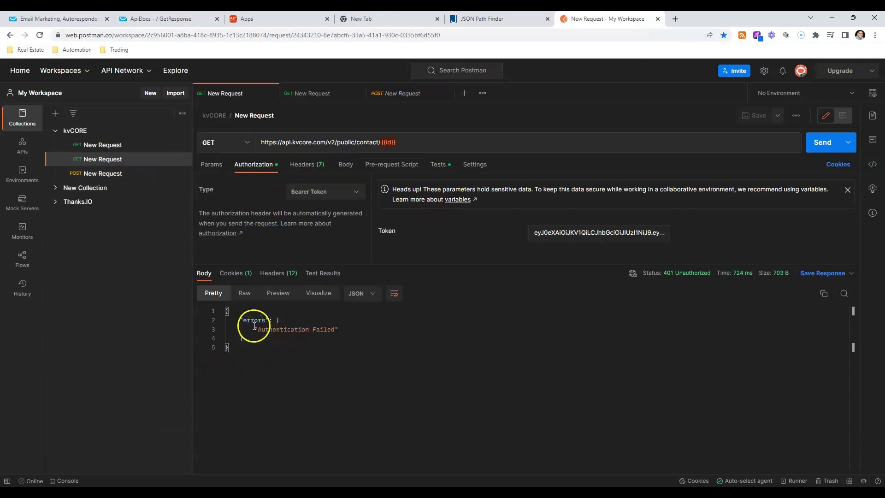
{"action": "left_click_drag", "start_coordinate": [254, 329], "coordinate": [305, 331]}
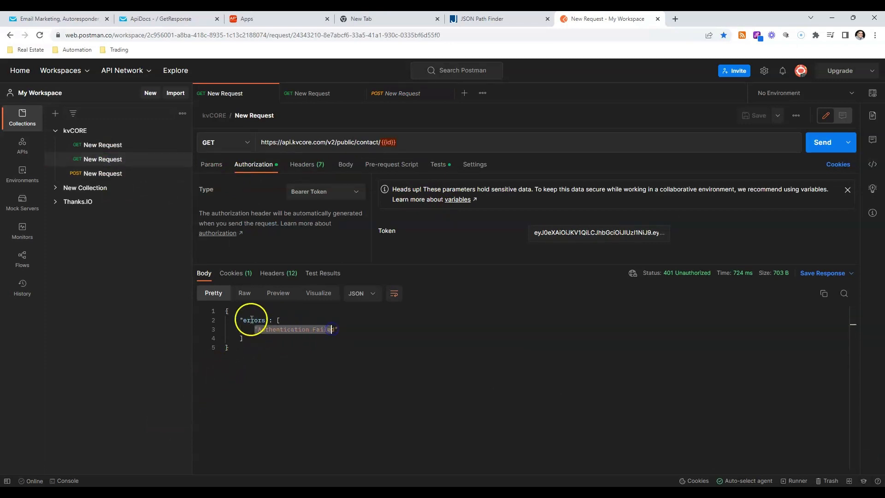
{"action": "left_click", "coordinate": [404, 173]}
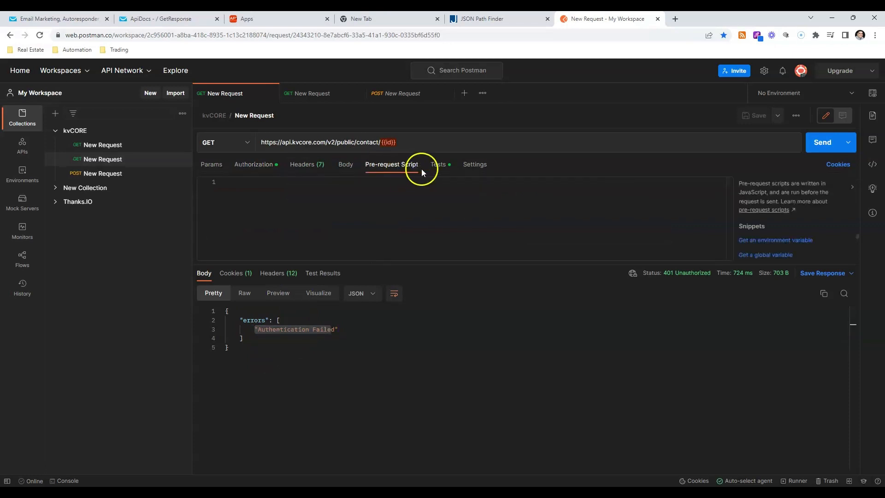
{"action": "left_click", "coordinate": [433, 167]}
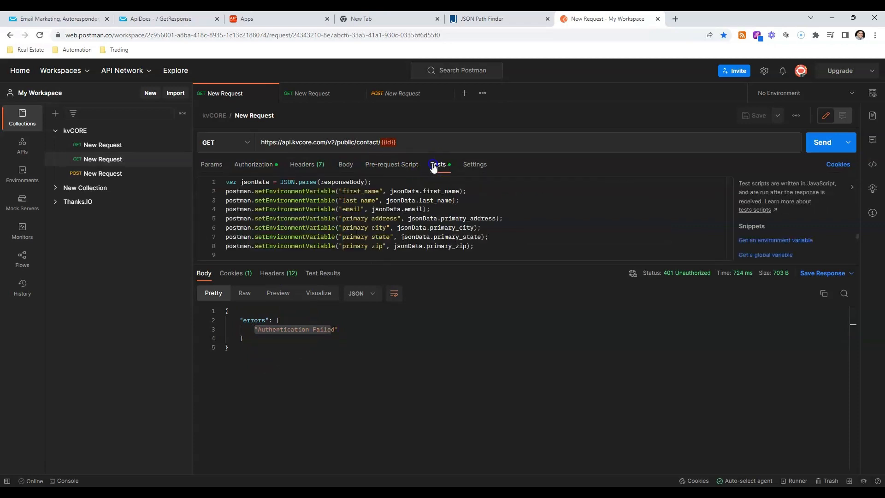
Select the PostCard Hire environment in Postman and examine how the test script maps the JSON response fields to environment variables
{"action": "left_click", "coordinate": [820, 93]}
{"action": "left_click", "coordinate": [798, 136]}
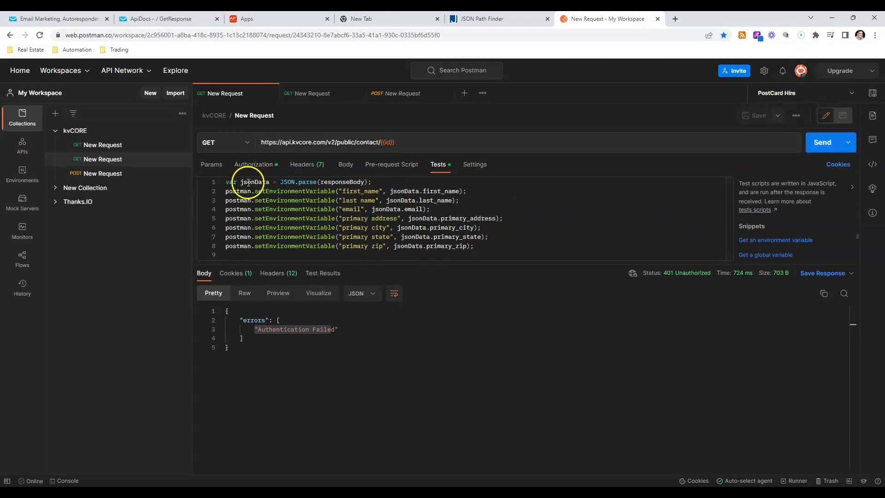
{"action": "left_click_drag", "start_coordinate": [239, 183], "coordinate": [372, 182]}
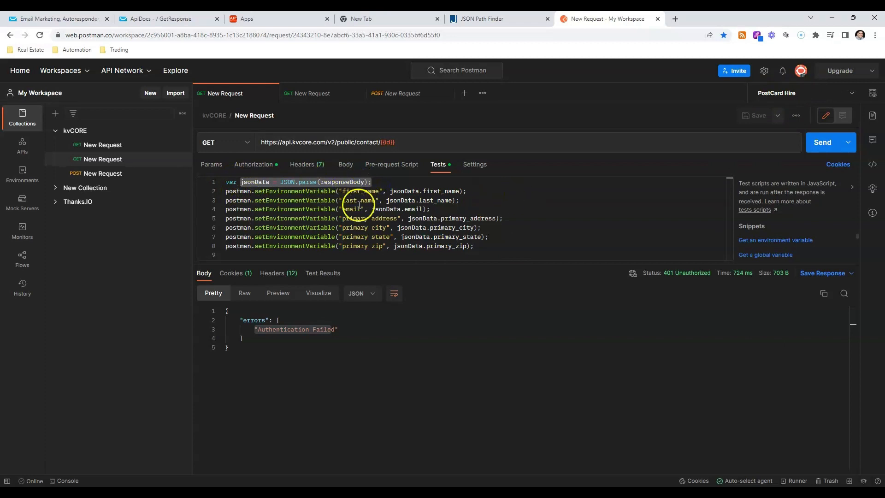
{"action": "left_click_drag", "start_coordinate": [390, 191], "coordinate": [445, 191]}
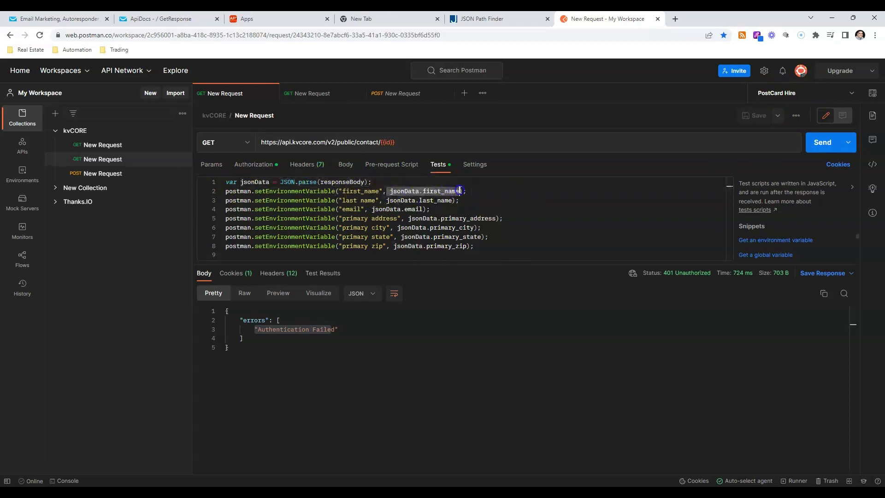
{"action": "left_click", "coordinate": [498, 18]}
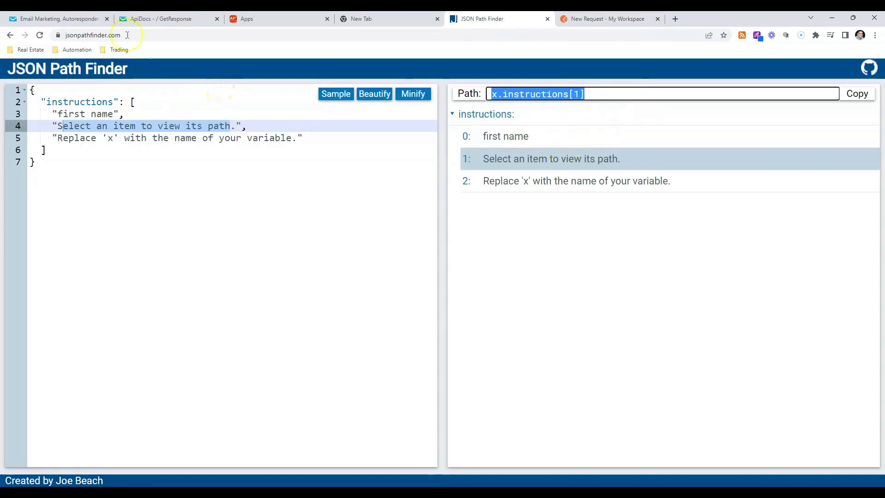
Review the Click, Goal, Survey and Unsubscribe callbacks and the Webhooks page in the GetResponse API documentation
{"action": "left_click", "coordinate": [136, 18]}
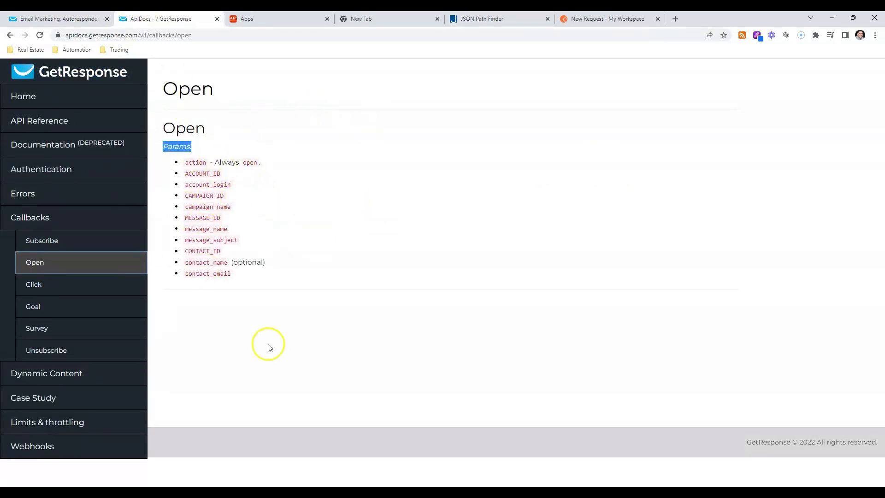
{"action": "left_click", "coordinate": [39, 286]}
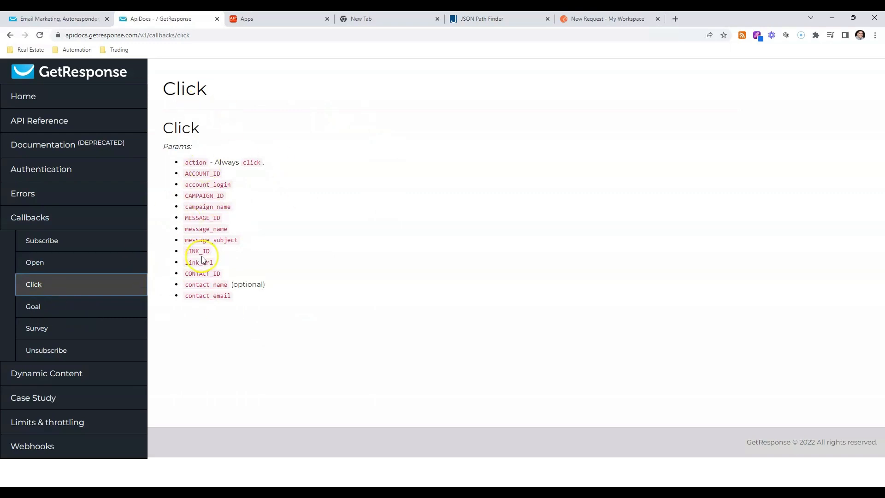
{"action": "left_click", "coordinate": [94, 311]}
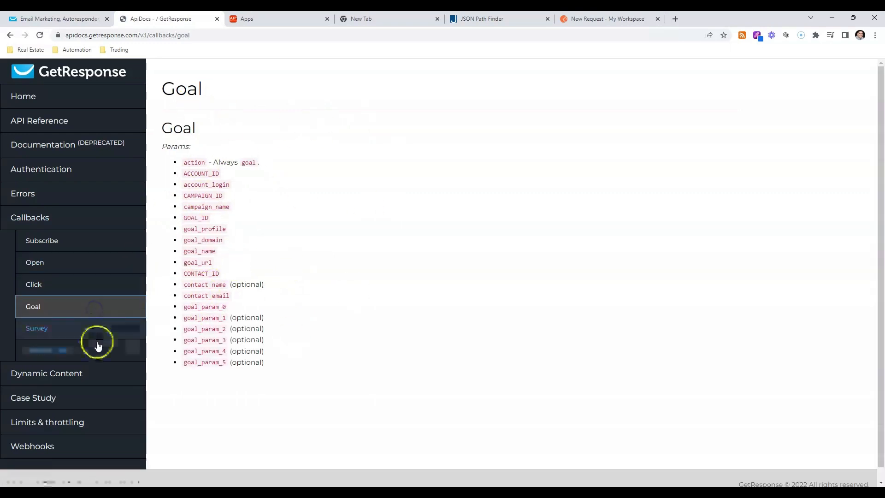
{"action": "left_click", "coordinate": [88, 327]}
{"action": "left_click", "coordinate": [88, 349]}
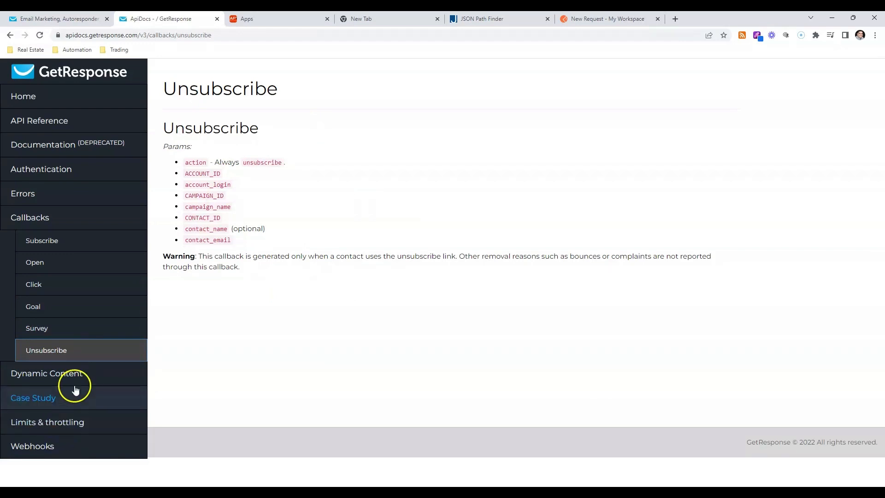
{"action": "left_click", "coordinate": [55, 451]}
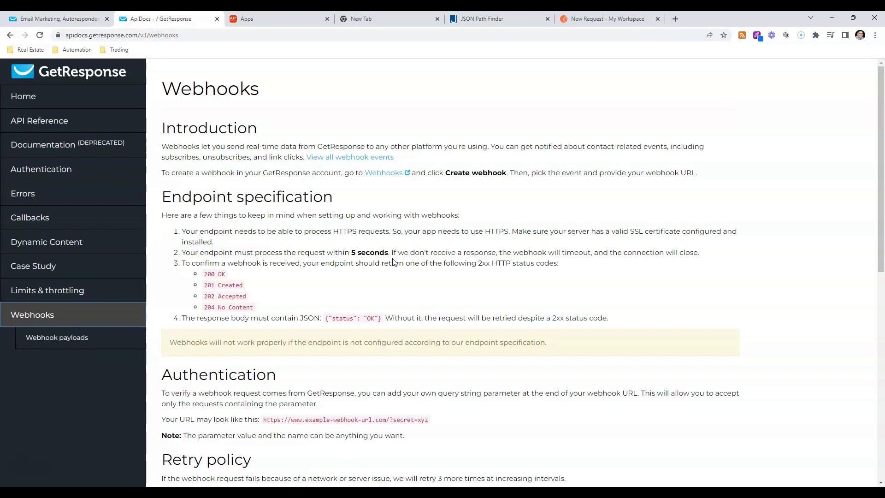
Open the published Coming Soon landing page from the landing pages list in the GetResponse account
{"action": "left_click", "coordinate": [60, 22]}
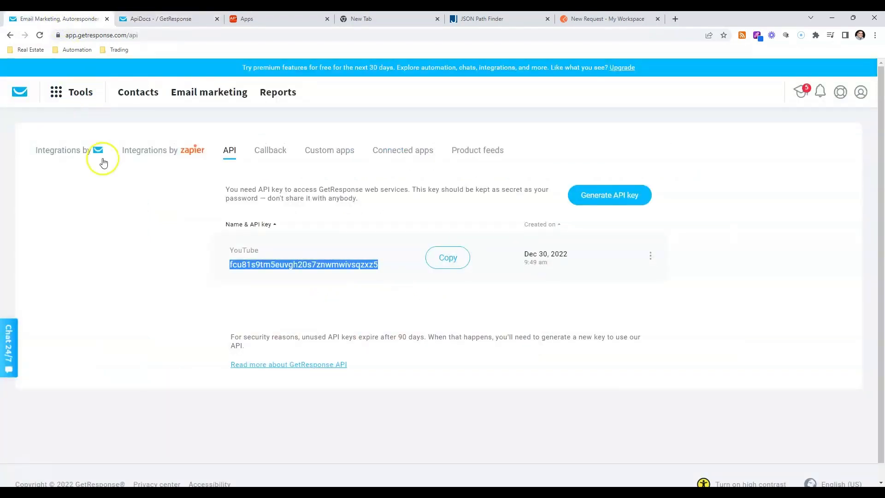
{"action": "left_click", "coordinate": [67, 91]}
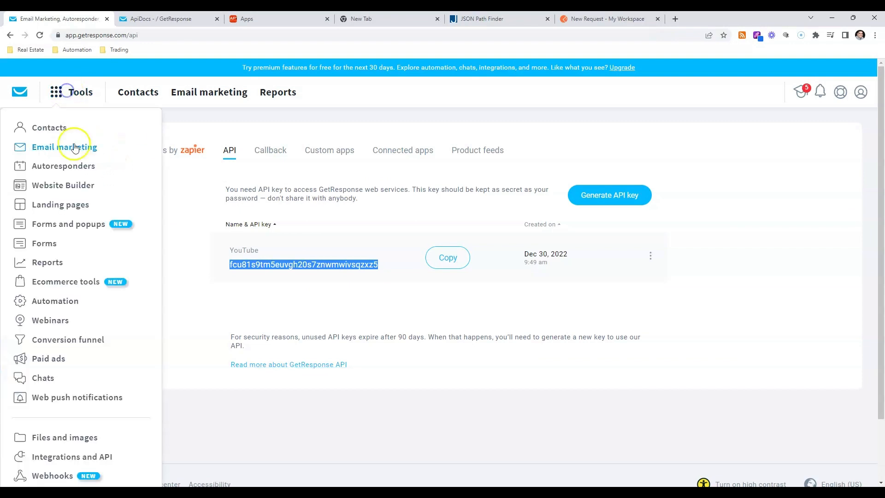
{"action": "left_click", "coordinate": [71, 204]}
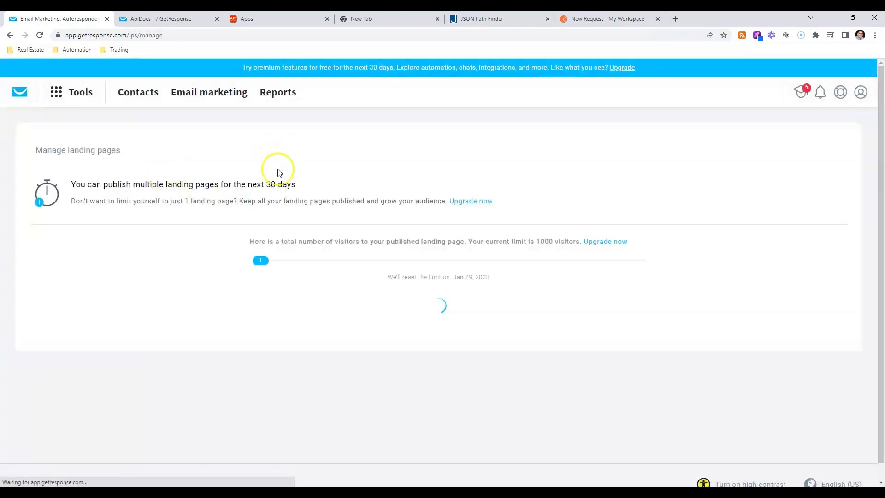
{"action": "scroll", "coordinate": [371, 361], "scroll_direction": "down", "scroll_amount": 1}
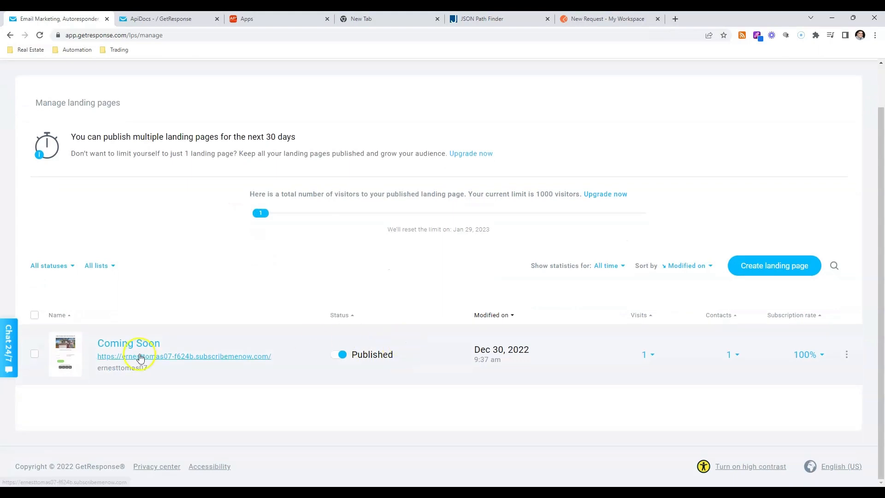
{"action": "left_click", "coordinate": [139, 360]}
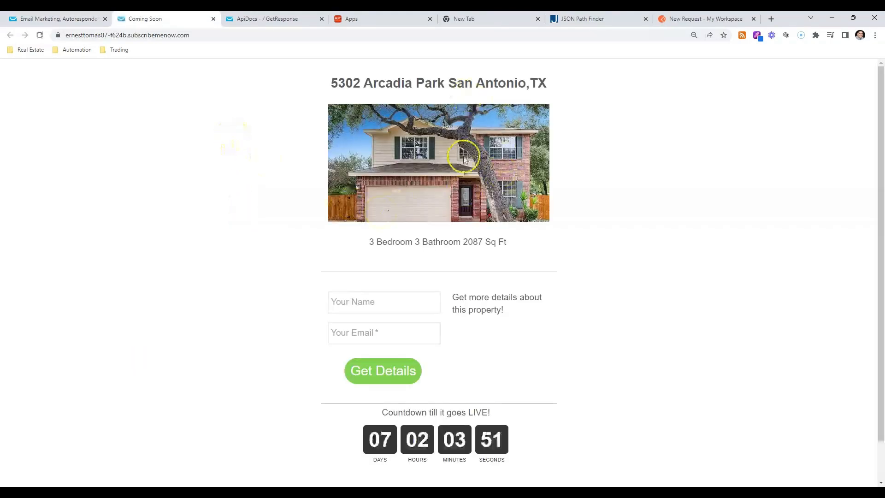
Examine the landing page's property heading and its name and email form fields
{"action": "left_click_drag", "start_coordinate": [326, 79], "coordinate": [577, 92]}
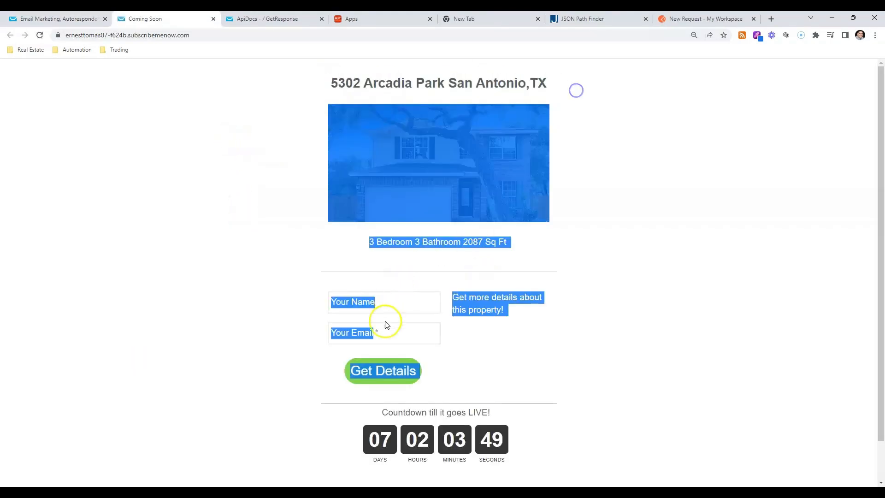
{"action": "left_click", "coordinate": [375, 298]}
{"action": "left_click", "coordinate": [370, 326]}
{"action": "left_click", "coordinate": [358, 303]}
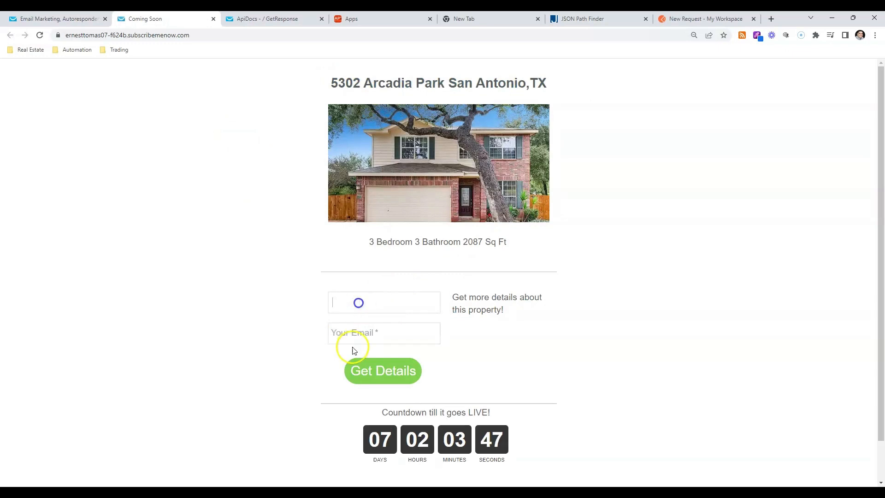
{"action": "left_click", "coordinate": [350, 328]}
{"action": "left_click", "coordinate": [351, 310]}
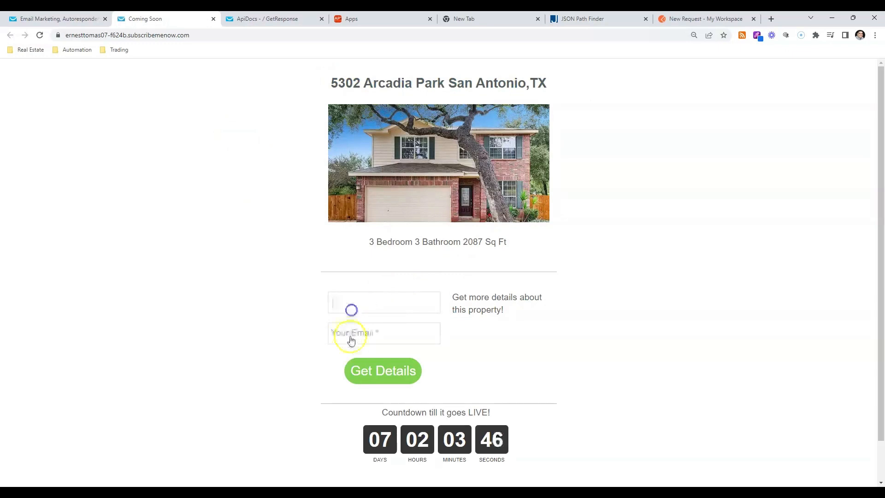
Return to the GetResponse account and open the webhook management page
{"action": "left_click", "coordinate": [75, 17]}
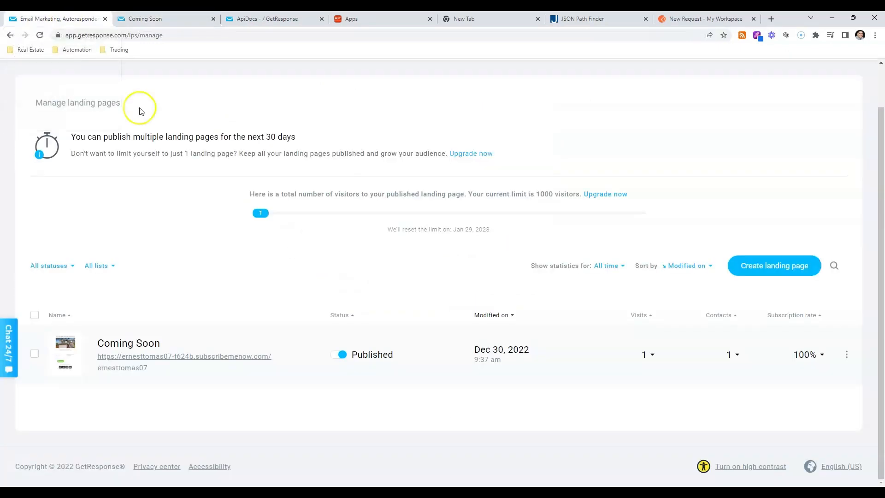
{"action": "left_click", "coordinate": [10, 36]}
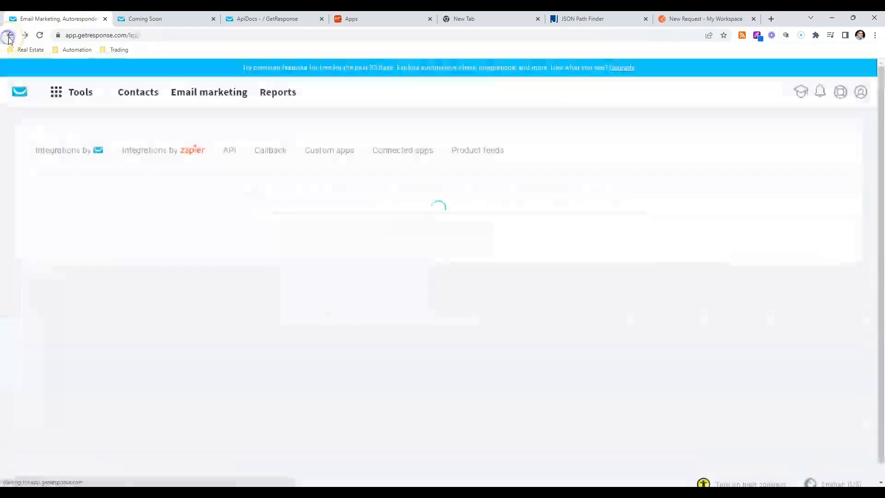
{"action": "left_click", "coordinate": [56, 92]}
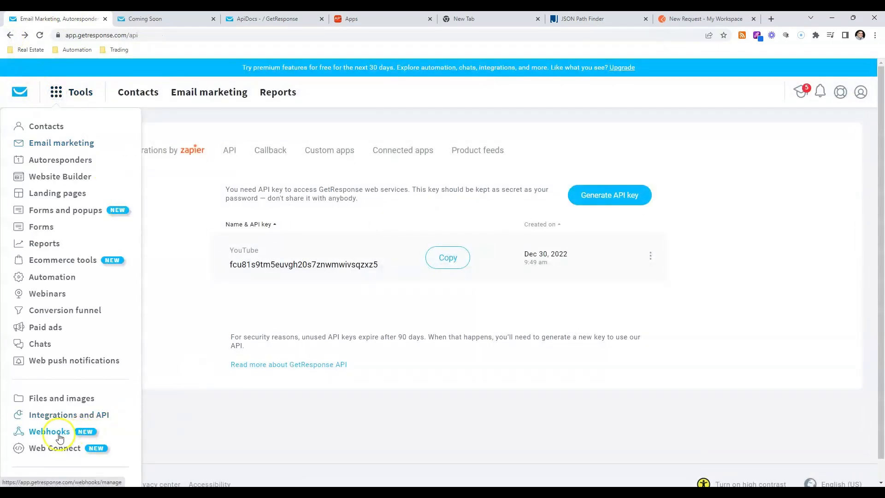
{"action": "left_click", "coordinate": [45, 436]}
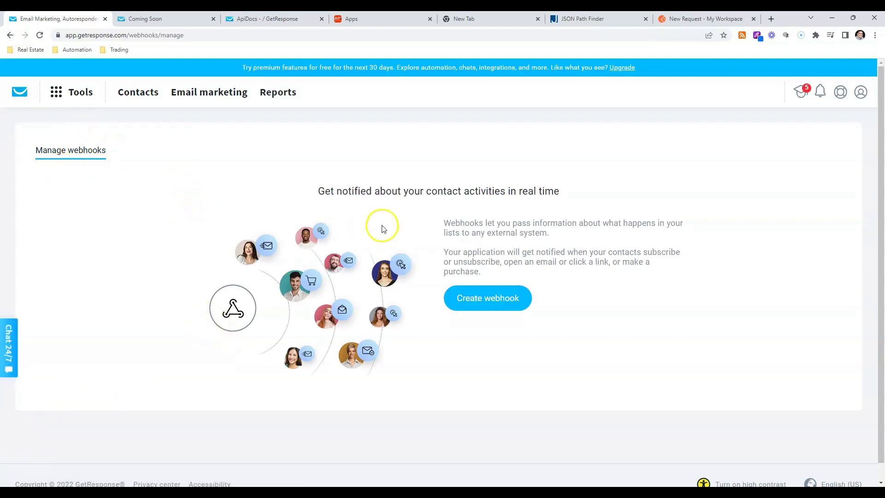
{"action": "left_click_drag", "start_coordinate": [318, 192], "coordinate": [555, 194]}
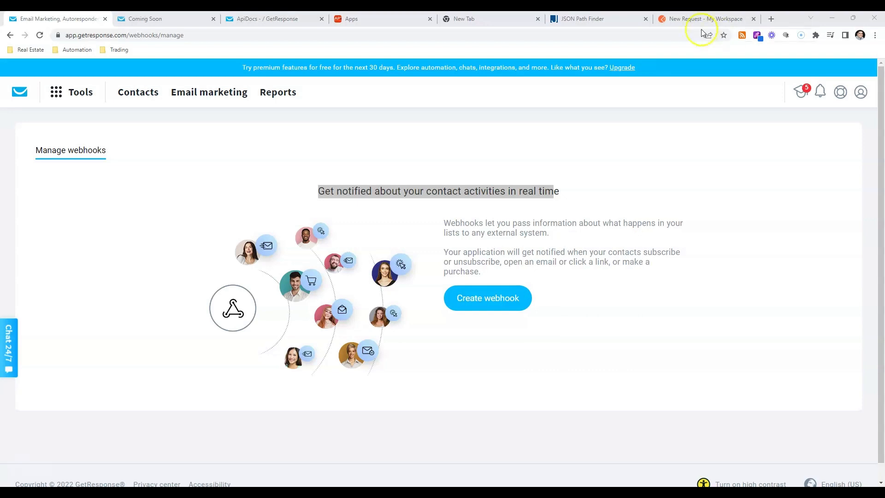
Recheck the contact request's test script in Postman and start creating a new webhook in GetResponse
{"action": "left_click", "coordinate": [689, 18]}
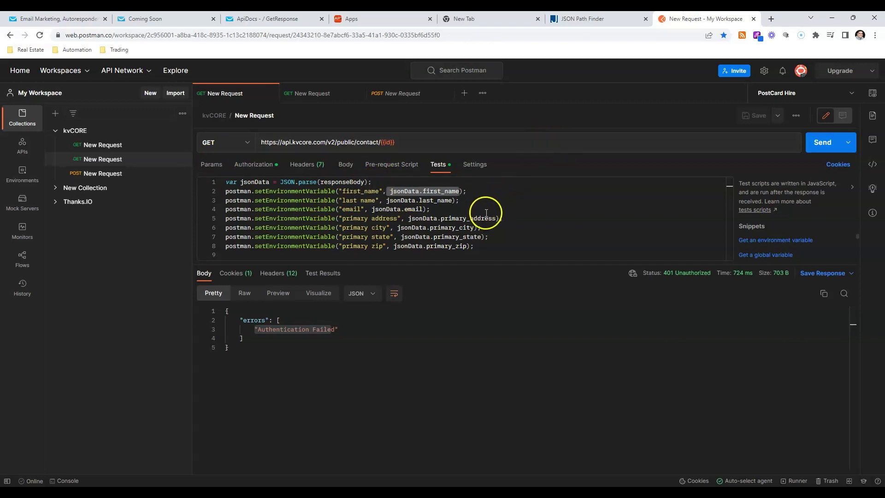
{"action": "left_click", "coordinate": [101, 23]}
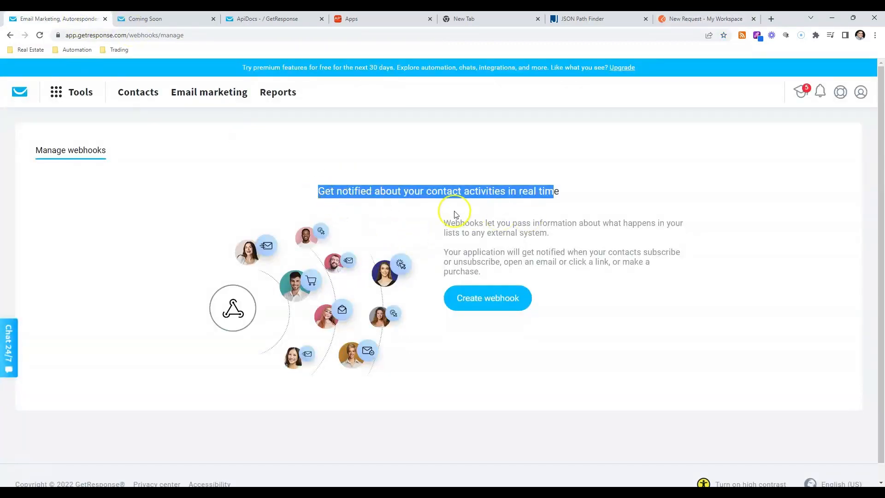
{"action": "left_click", "coordinate": [524, 299]}
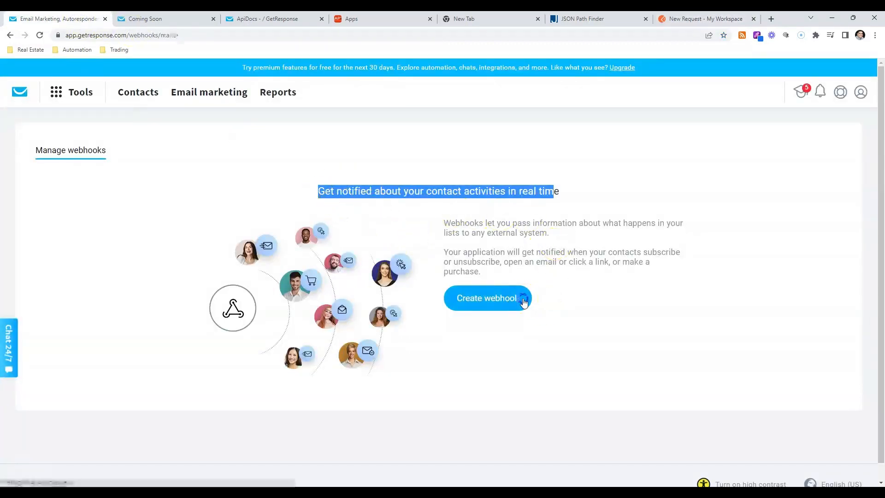
Switch to Apination with its tab moved beside GetResponse, search the apps for webhooks and open the Webhooks app
{"action": "left_click", "coordinate": [380, 22]}
{"action": "left_click_drag", "start_coordinate": [381, 22], "coordinate": [165, 21]}
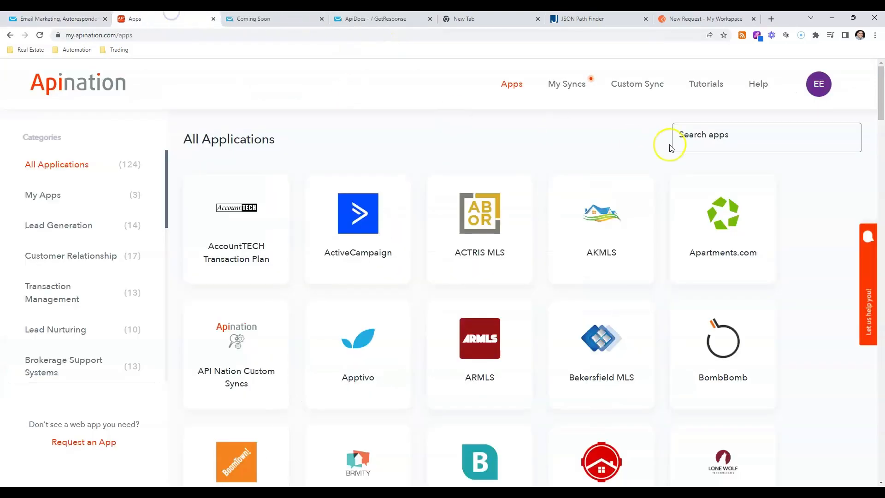
{"action": "left_click", "coordinate": [682, 135]}
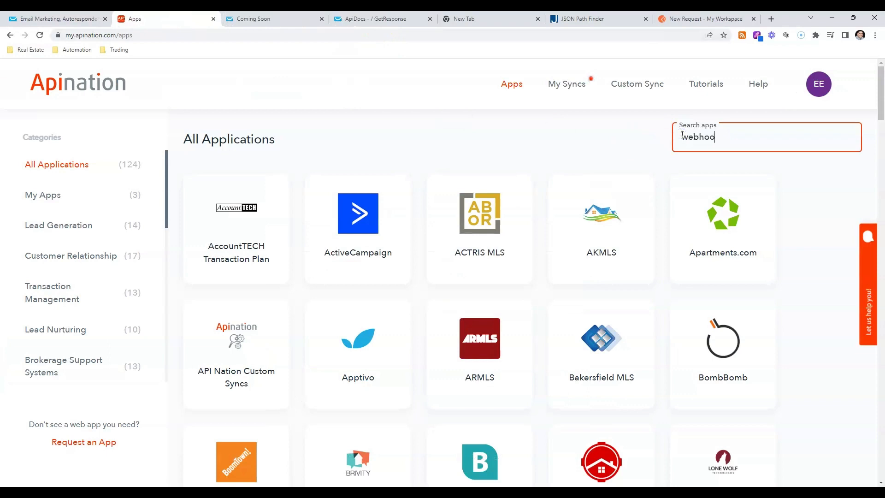
{"action": "left_click", "coordinate": [225, 219]}
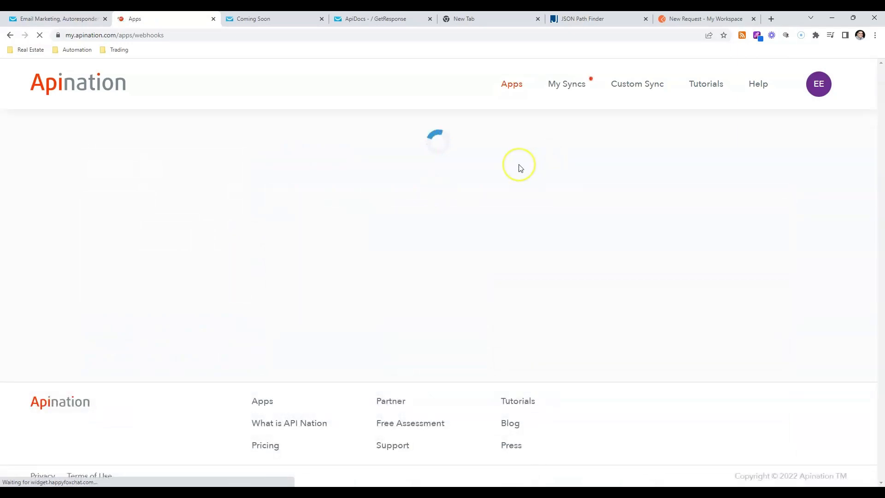
Choose Google Sheets as the app to sync with Webhooks and activate a sync between them
{"action": "scroll", "coordinate": [520, 168], "scroll_direction": "down", "scroll_amount": 10}
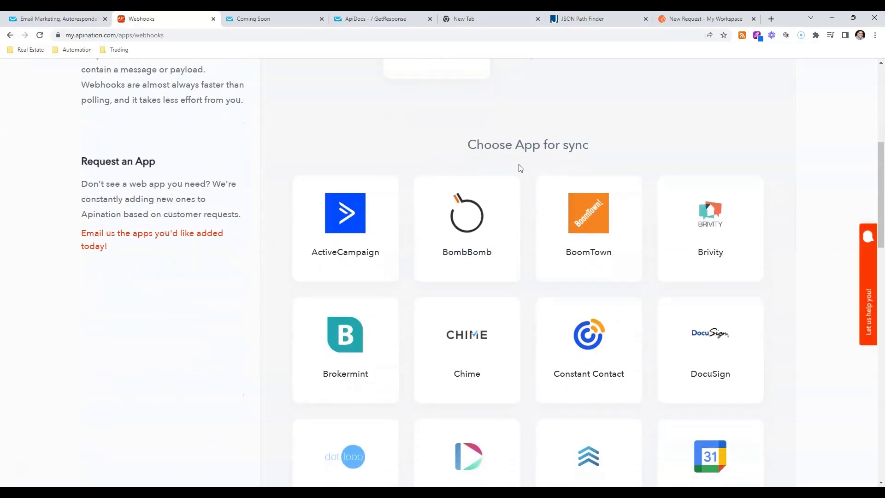
{"action": "left_click", "coordinate": [453, 374]}
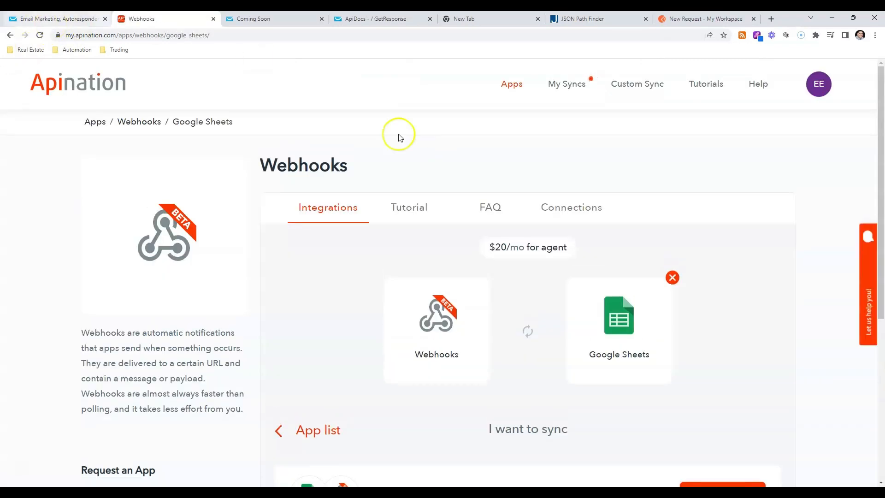
{"action": "scroll", "coordinate": [603, 312], "scroll_direction": "down", "scroll_amount": 5}
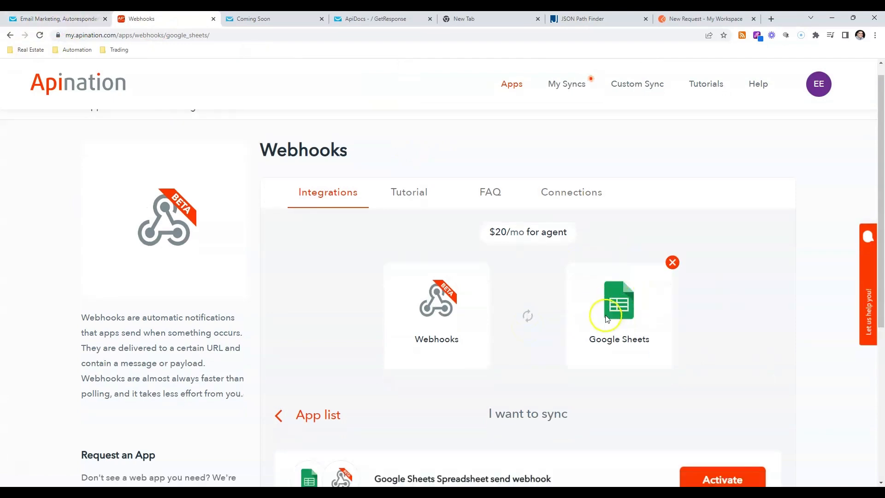
{"action": "left_click", "coordinate": [708, 341]}
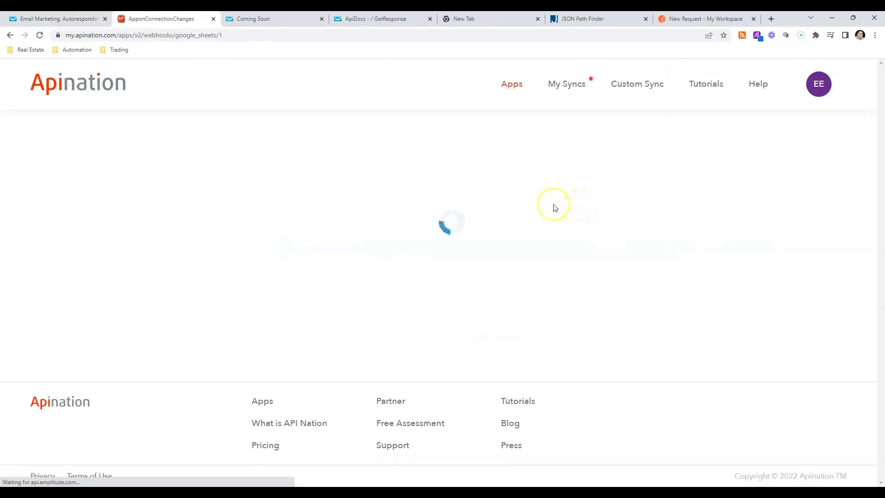
Connect a new inbound webhook labelled GetAResponse and generate its webhook URL
{"action": "scroll", "coordinate": [571, 259], "scroll_direction": "down", "scroll_amount": 5}
{"action": "left_click", "coordinate": [593, 305]}
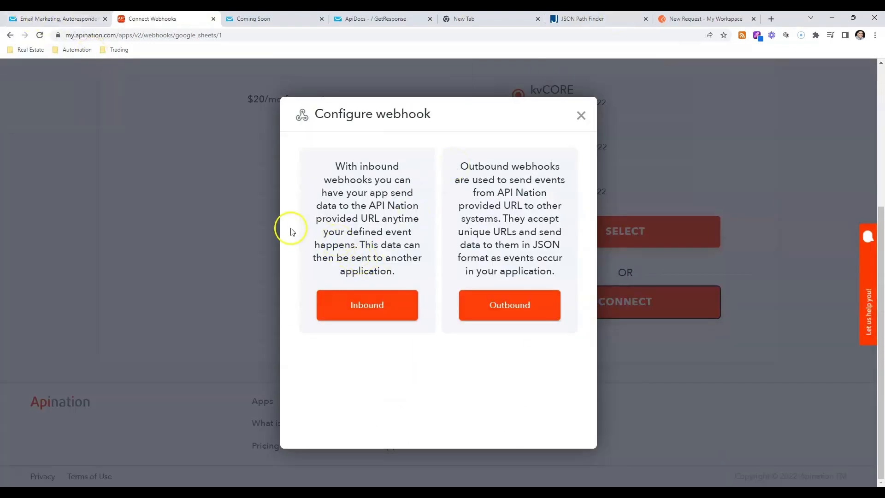
{"action": "left_click", "coordinate": [375, 309]}
{"action": "left_click", "coordinate": [390, 177]}
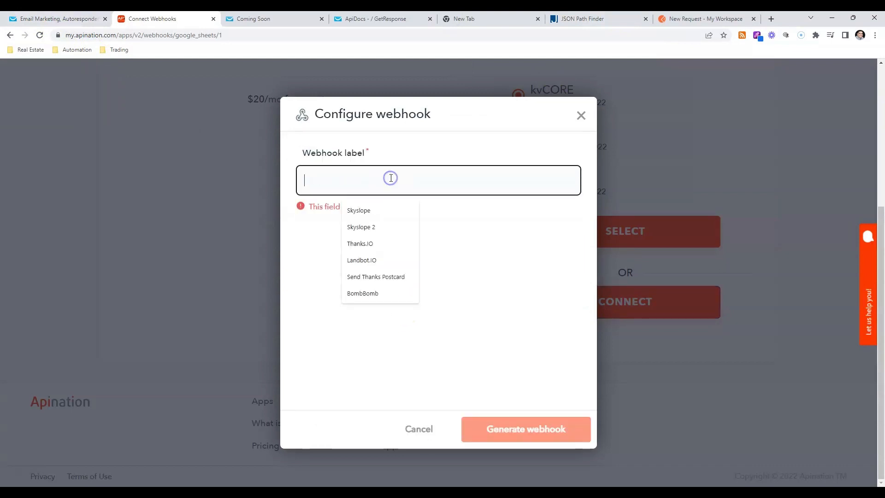
{"action": "type", "text": "GetAResponse"}
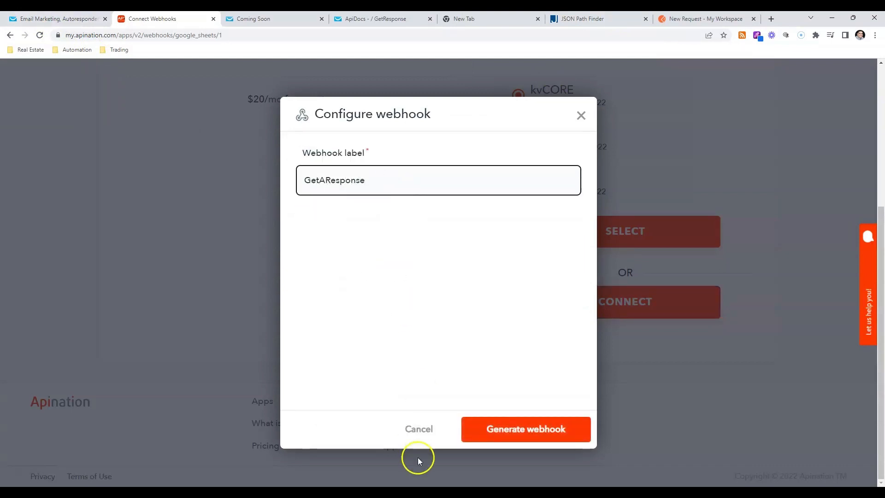
{"action": "left_click", "coordinate": [499, 432]}
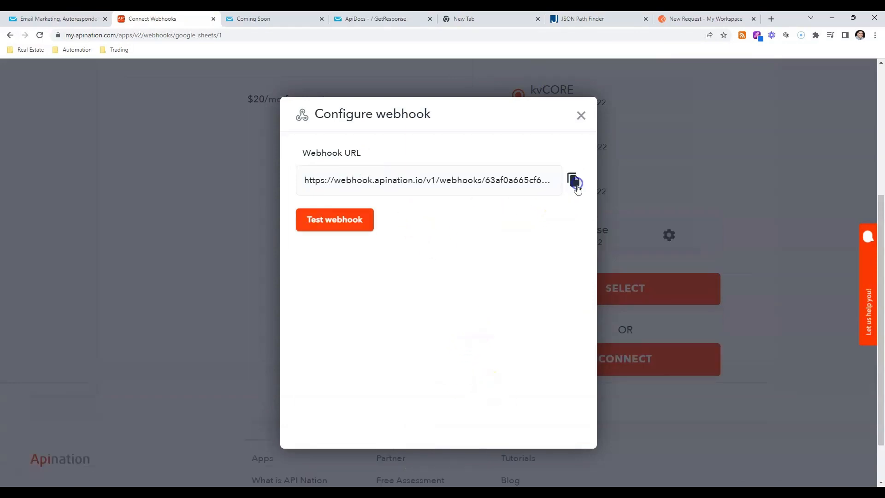
Copy Apination's webhook URL, switch to GetResponse, name the new webhook YouTube and paste in the copied URL
{"action": "left_click", "coordinate": [572, 179]}
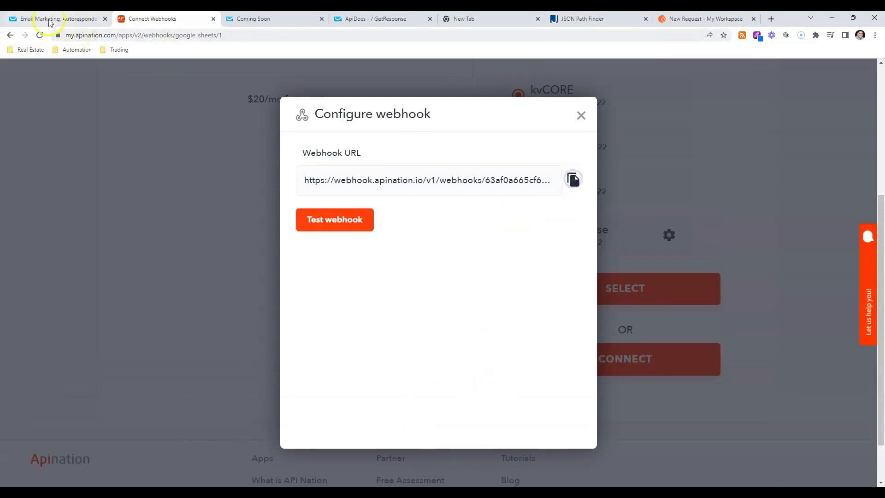
{"action": "left_click", "coordinate": [55, 18]}
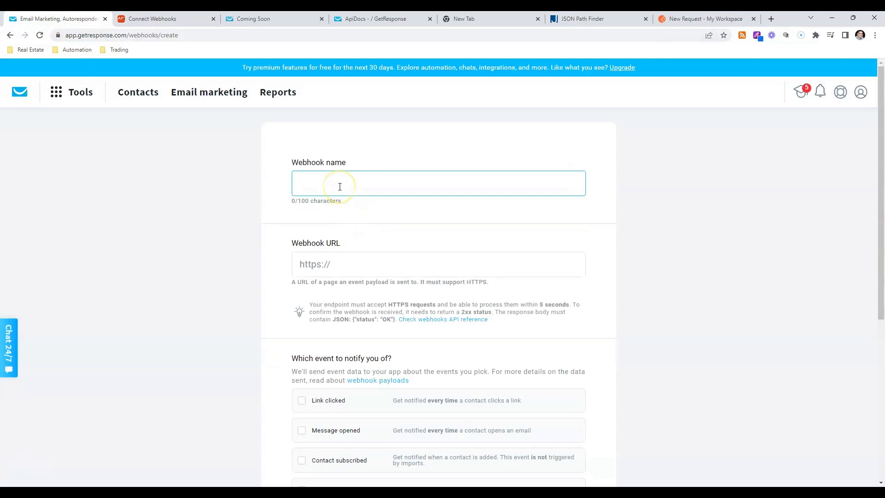
{"action": "type", "text": "YouTube"}
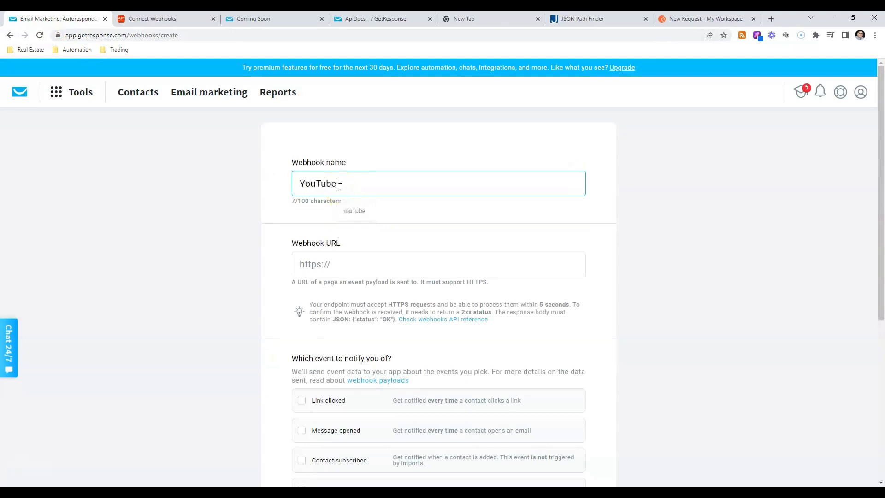
{"action": "key", "text": "Tab"}
{"action": "key", "text": "ctrl+v"}
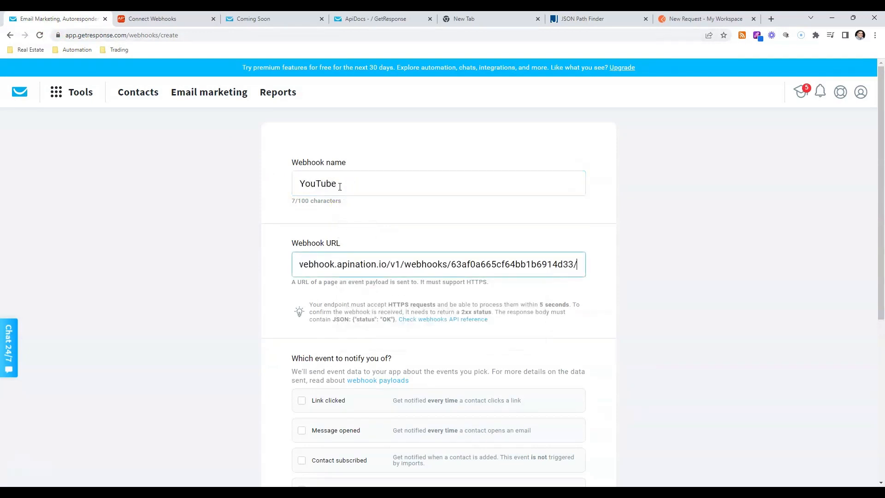
{"action": "left_click", "coordinate": [714, 280]}
Select Contact subscribed as the webhook's notification event, check the Coming Soon landing page, and create the webhook
{"action": "scroll", "coordinate": [715, 286], "scroll_direction": "down", "scroll_amount": 2}
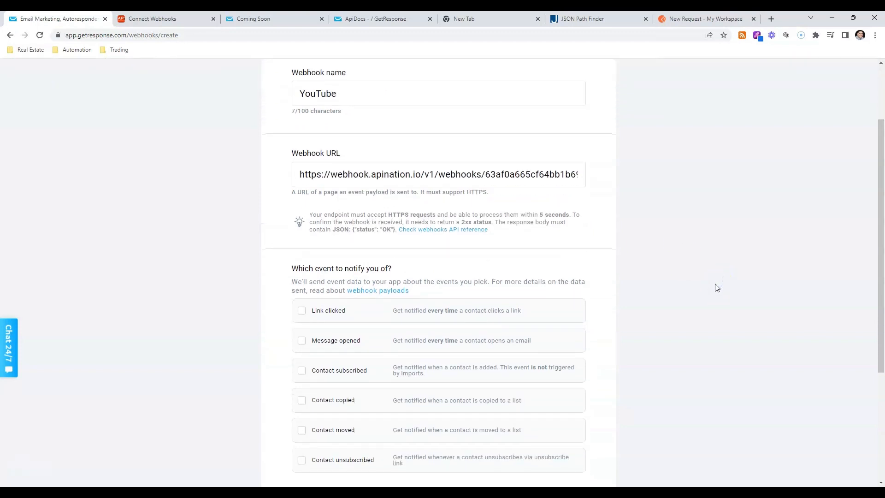
{"action": "scroll", "coordinate": [334, 242], "scroll_direction": "down", "scroll_amount": 2}
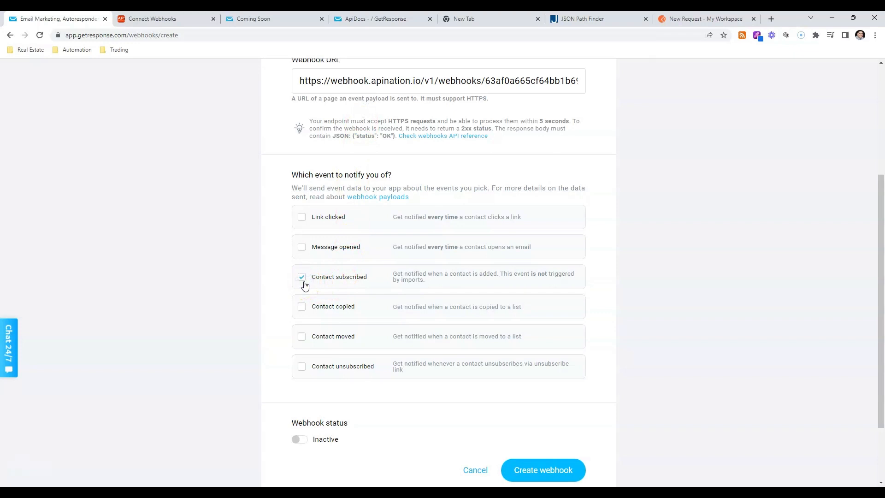
{"action": "left_click", "coordinate": [259, 28]}
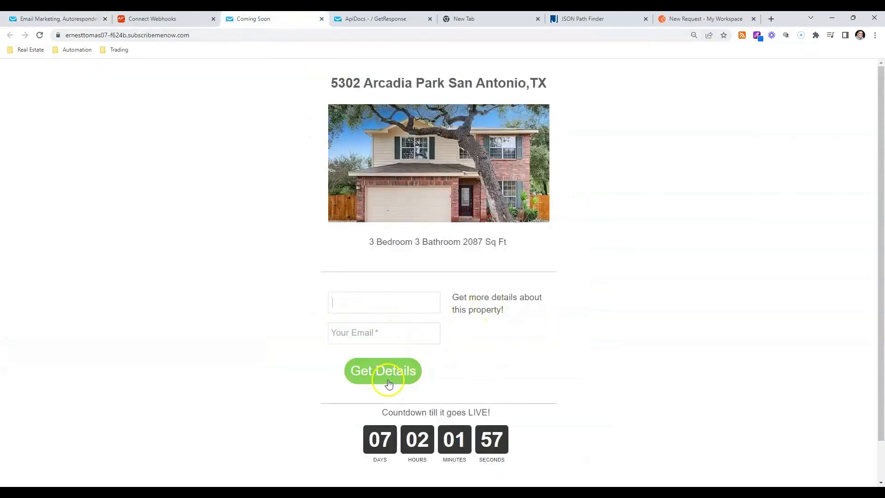
{"action": "left_click", "coordinate": [50, 18]}
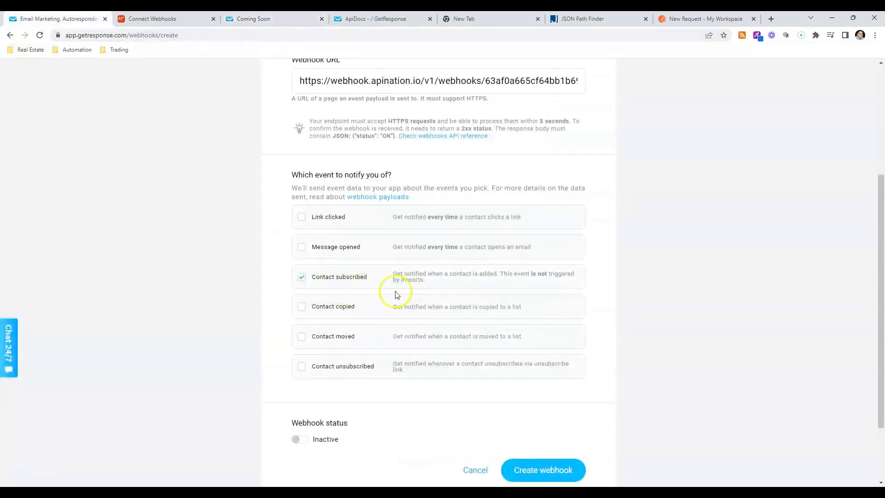
{"action": "scroll", "coordinate": [369, 295], "scroll_direction": "down", "scroll_amount": 3}
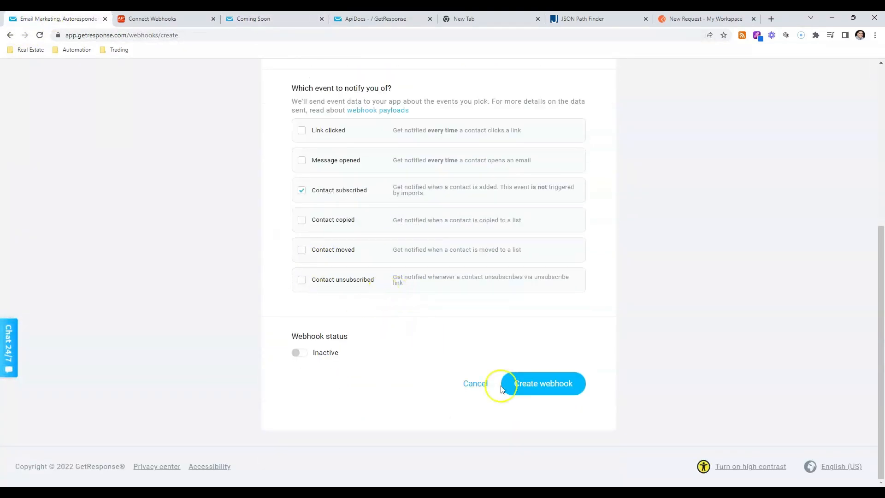
{"action": "left_click", "coordinate": [539, 392]}
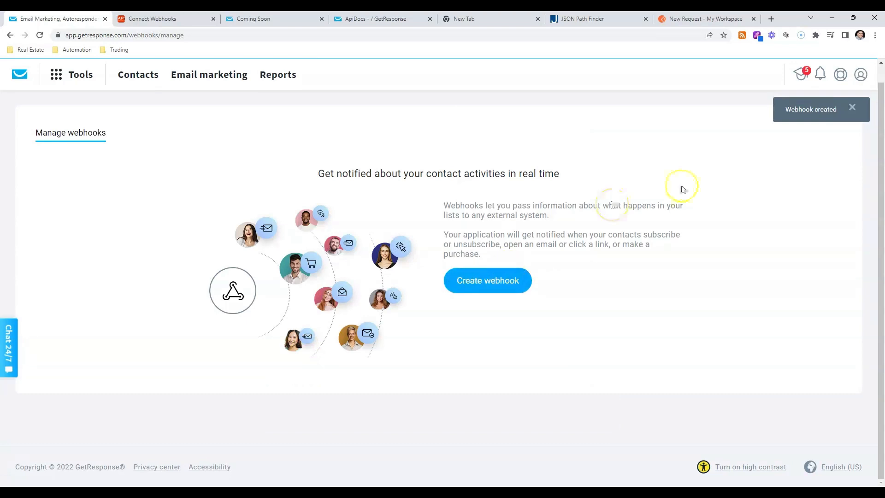
Reload the webhook list, activate the YouTube webhook and expand its event details
{"action": "left_click", "coordinate": [40, 35]}
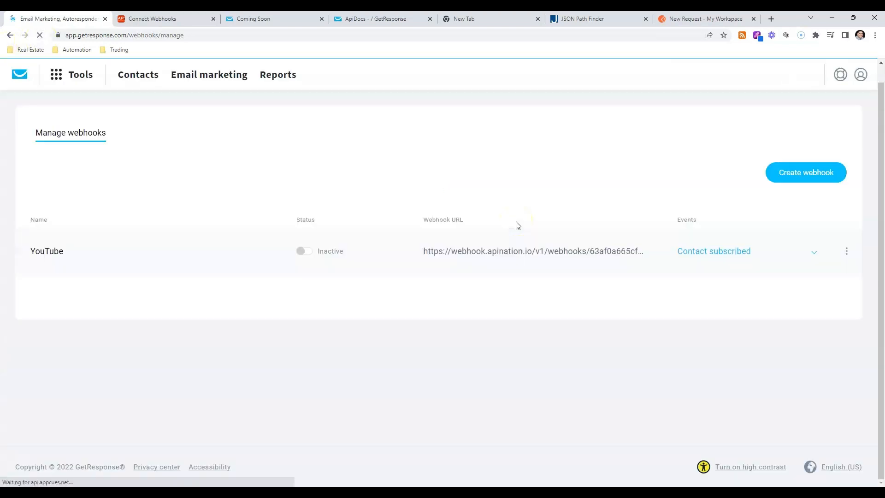
{"action": "left_click", "coordinate": [299, 255]}
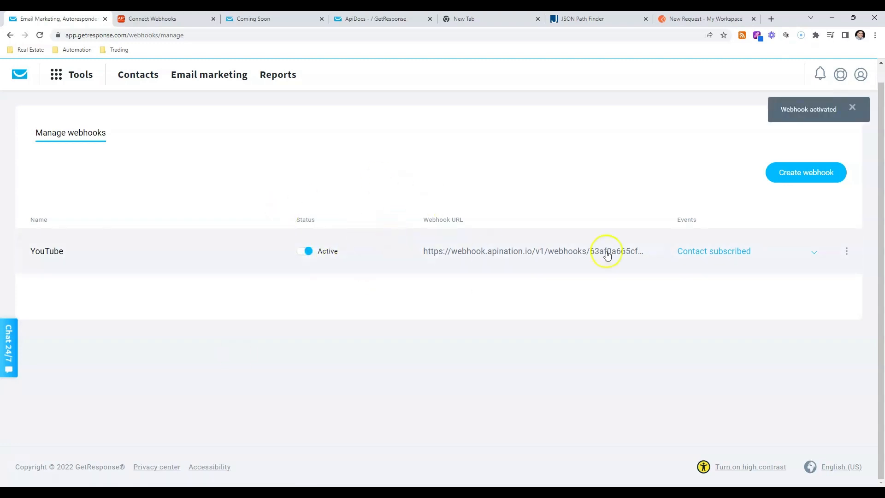
{"action": "left_click", "coordinate": [814, 253]}
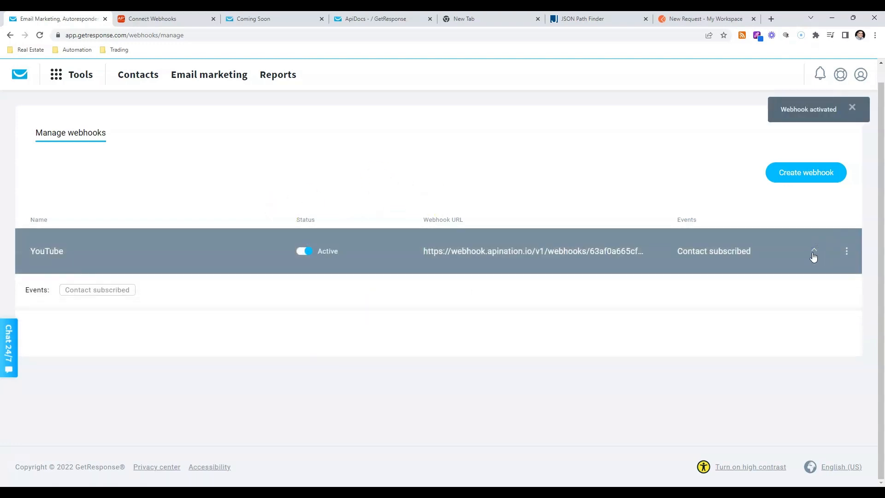
{"action": "left_click", "coordinate": [846, 251]}
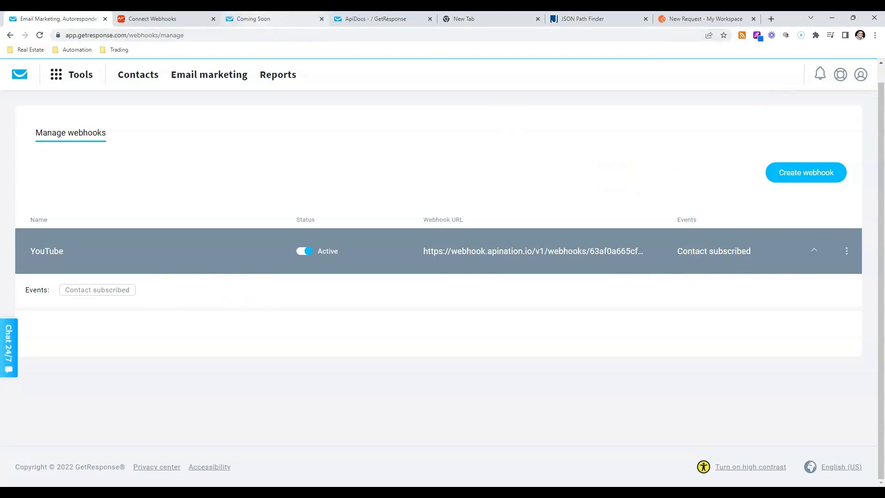
Submit the Coming Soon landing page form with a test contact's name and email, and test the webhook in Apination
{"action": "left_click", "coordinate": [272, 19]}
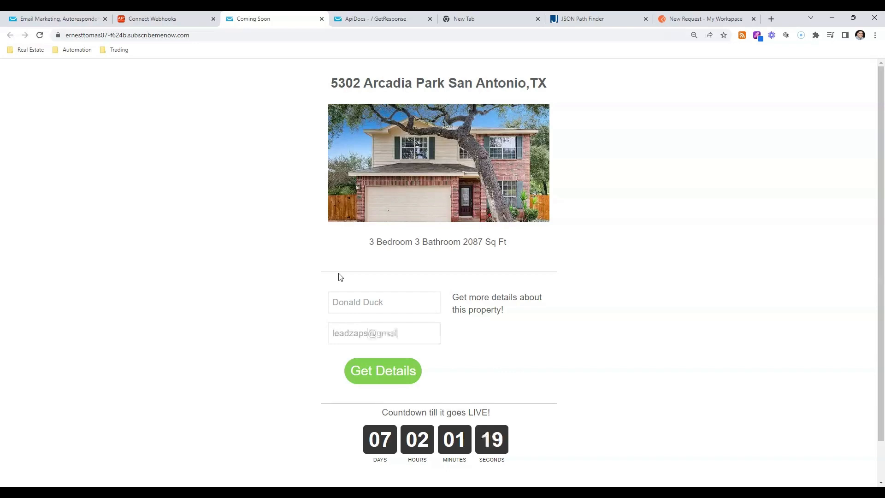
{"action": "left_click", "coordinate": [383, 365]}
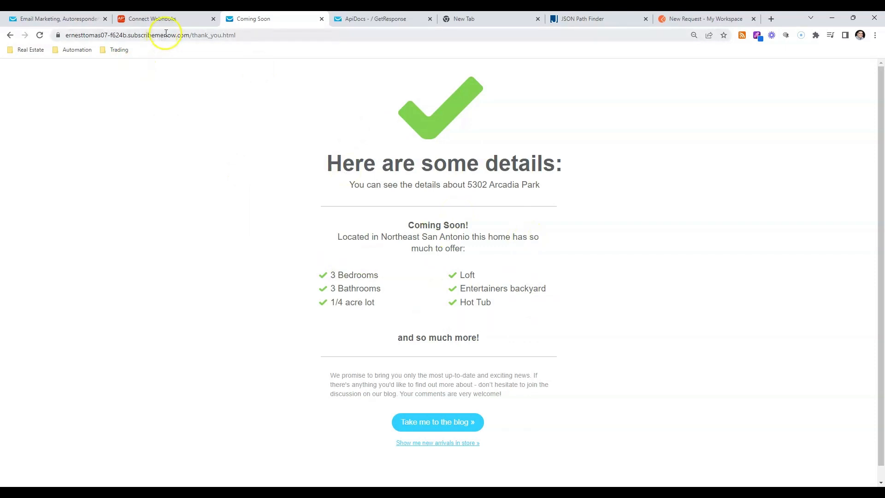
{"action": "left_click", "coordinate": [153, 19]}
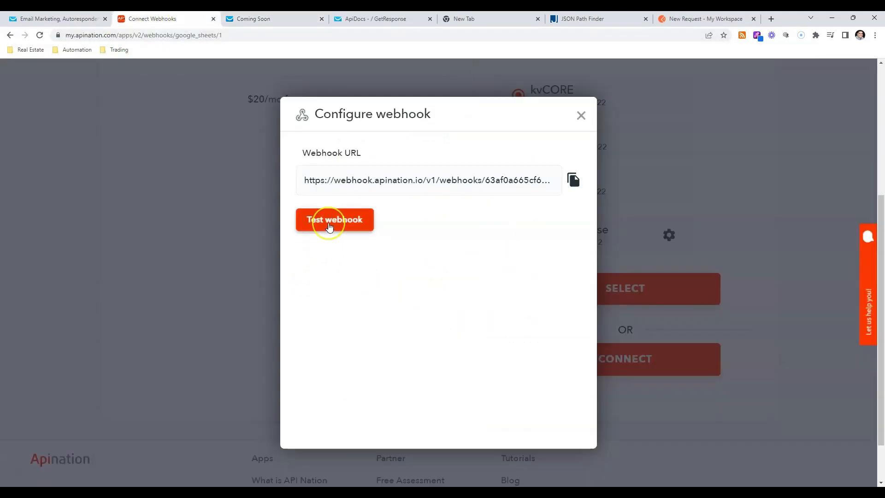
{"action": "left_click", "coordinate": [329, 225]}
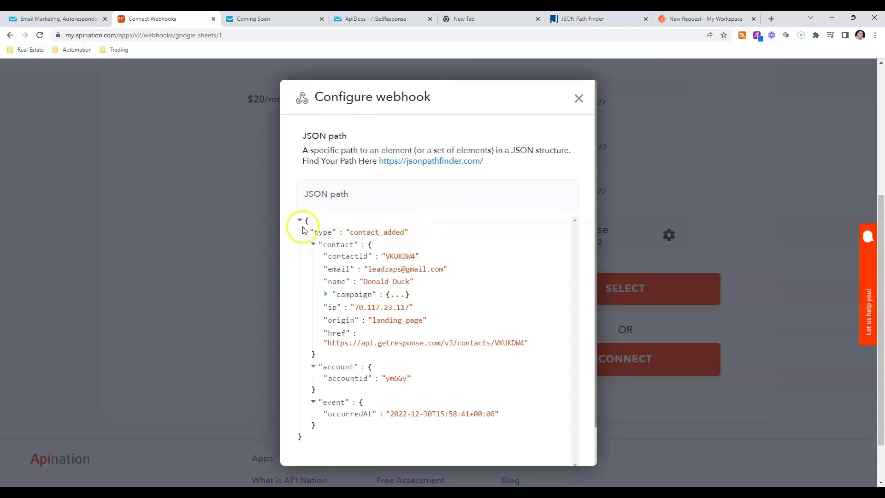
Expand the campaign object in the received JSON payload, review the data and finish the webhook configuration
{"action": "left_click", "coordinate": [325, 293]}
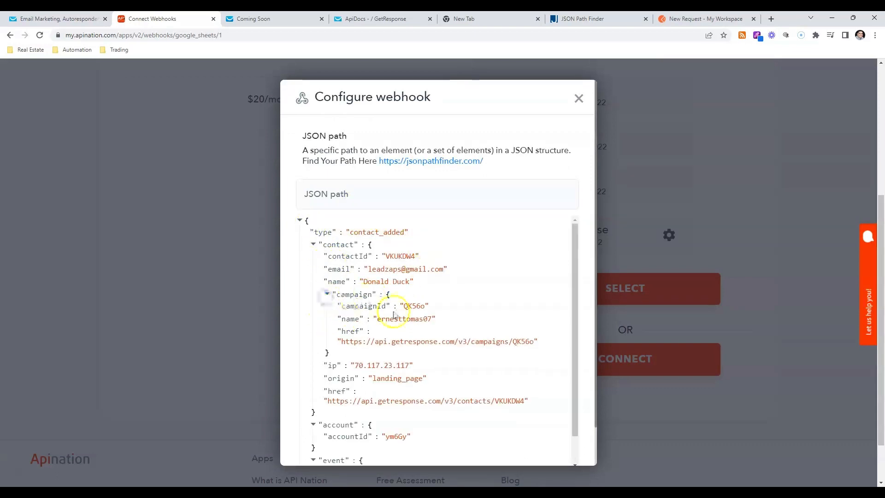
{"action": "scroll", "coordinate": [398, 322], "scroll_direction": "down", "scroll_amount": 1}
{"action": "scroll", "coordinate": [411, 309], "scroll_direction": "up", "scroll_amount": 1}
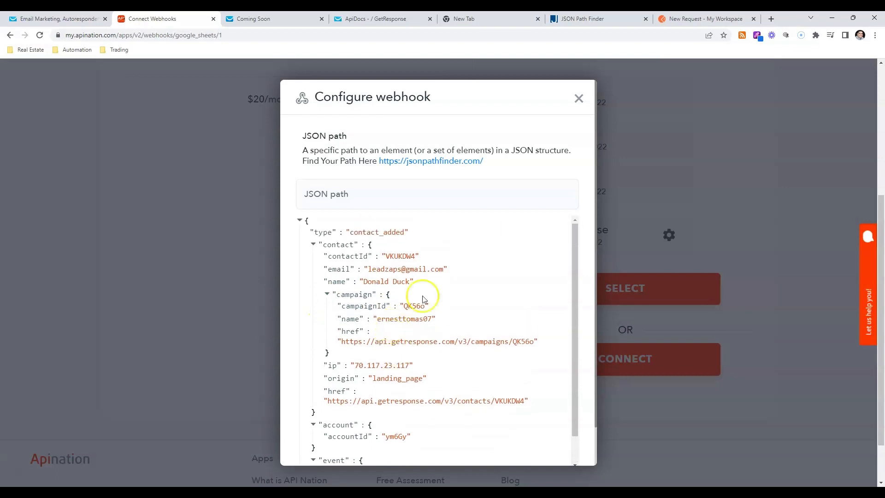
{"action": "scroll", "coordinate": [539, 191], "scroll_direction": "down", "scroll_amount": 3}
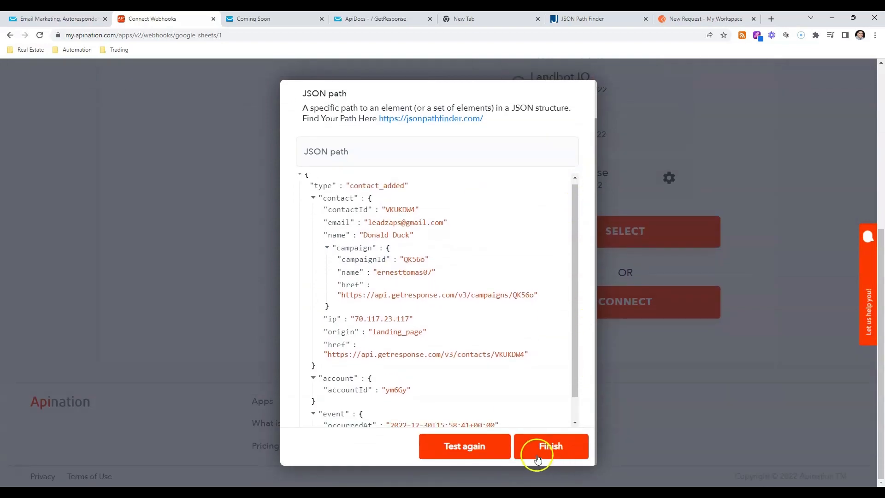
{"action": "left_click", "coordinate": [549, 447]}
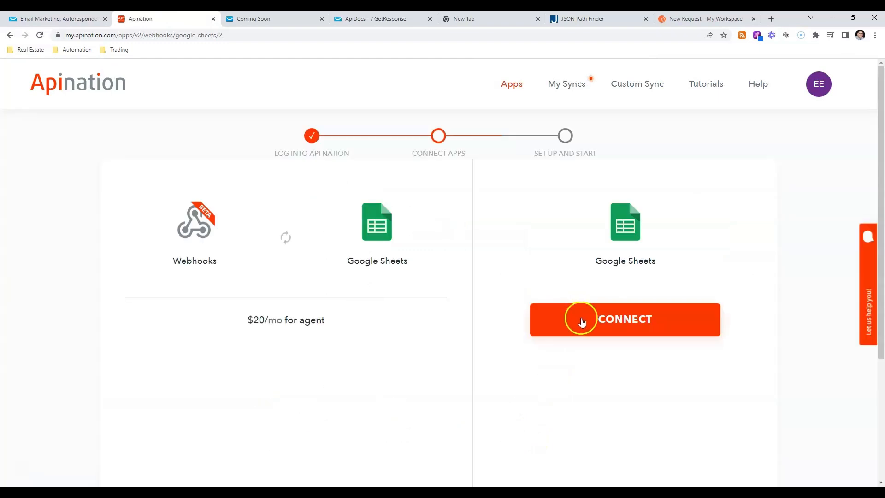
Connect Google Sheets to the sync, name the sheet to create GetAResponse and subscribe to the monthly plan
{"action": "left_click", "coordinate": [579, 316]}
{"action": "left_click", "coordinate": [312, 249]}
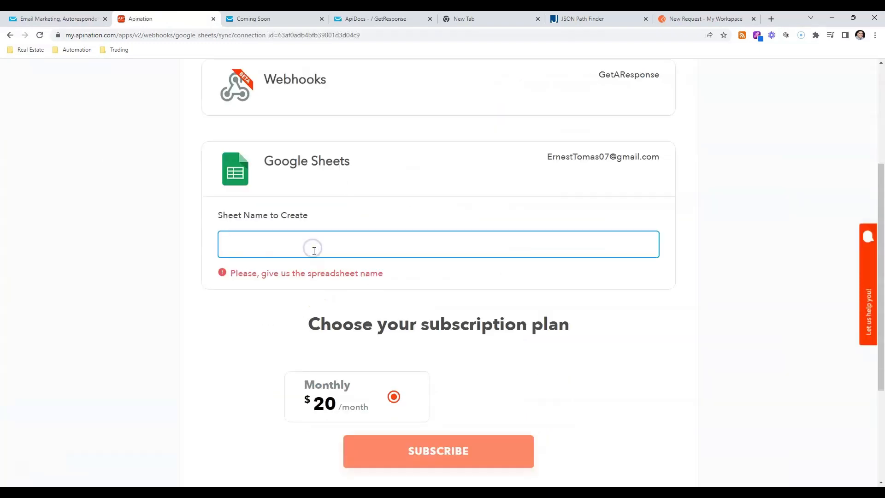
{"action": "type", "text": "GetAResponse"}
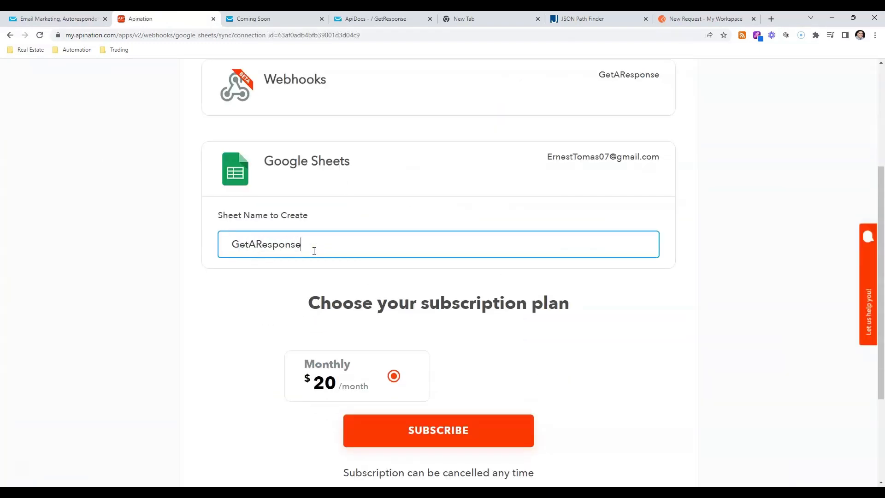
{"action": "left_click", "coordinate": [470, 439]}
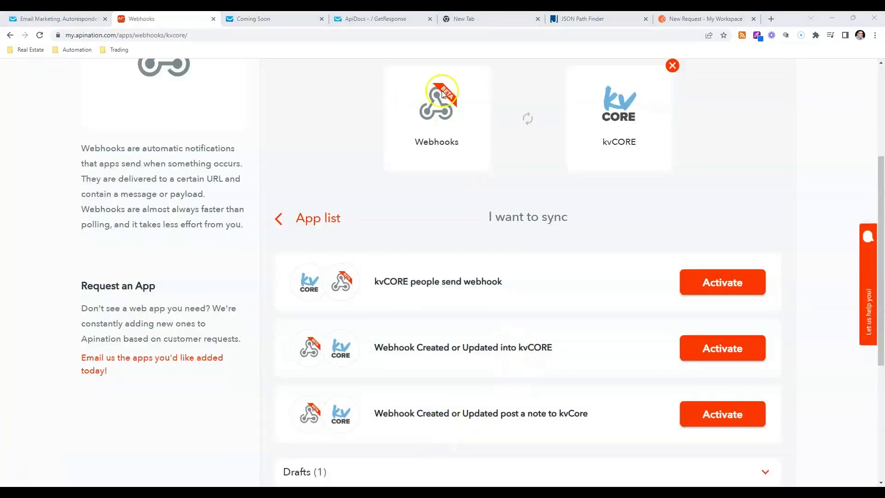
Activate the Webhook Created or Updated into kvCORE sync using the GetAResponse webhook and the existing kvCORE account
{"action": "left_click", "coordinate": [720, 349]}
{"action": "left_click", "coordinate": [382, 309]}
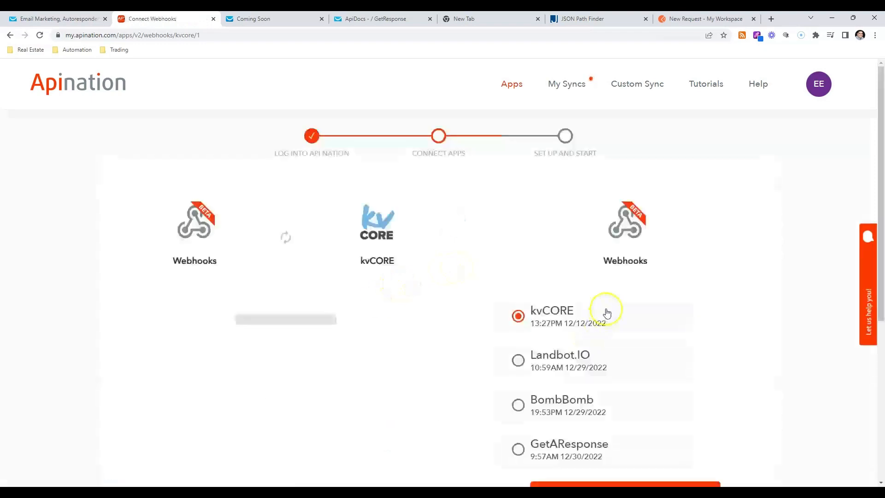
{"action": "scroll", "coordinate": [594, 323], "scroll_direction": "down", "scroll_amount": 3}
{"action": "left_click", "coordinate": [527, 311]}
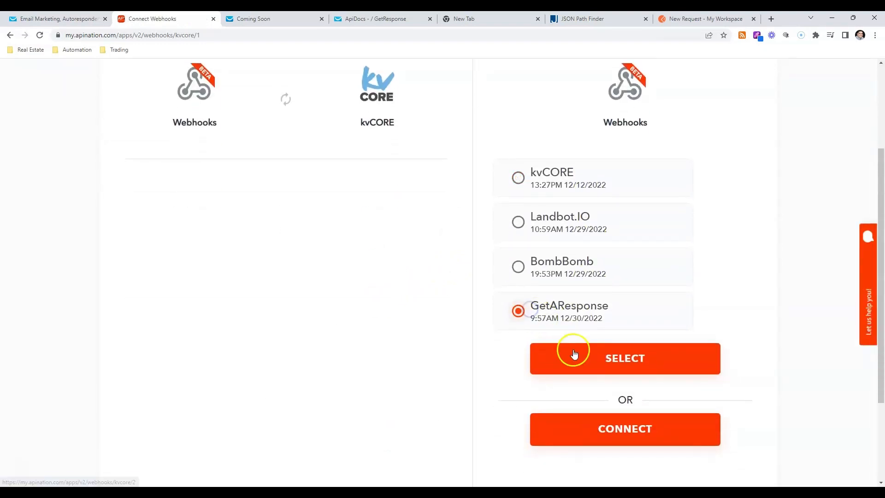
{"action": "left_click", "coordinate": [574, 353]}
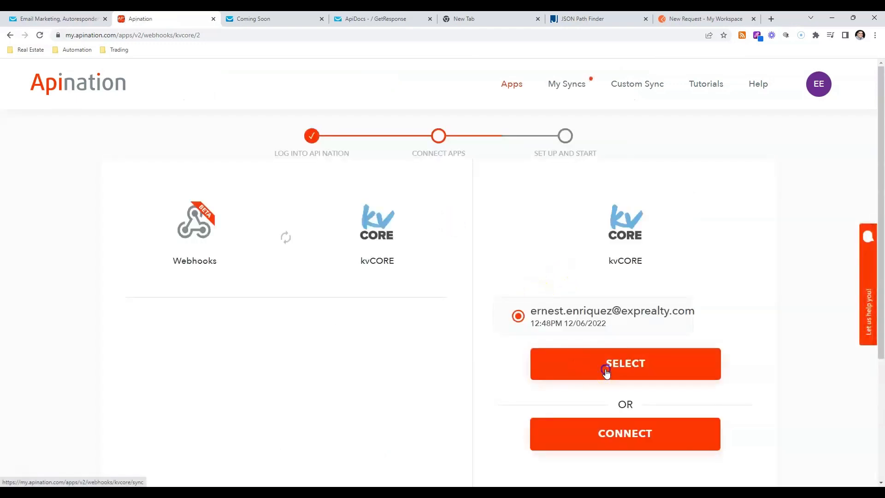
{"action": "left_click", "coordinate": [606, 368]}
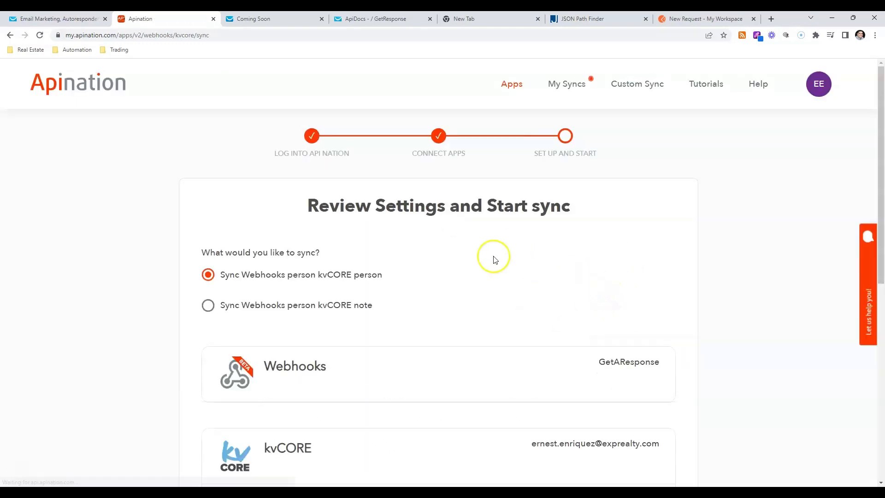
Subscribe to the free plan for syncing a Webhooks person to a kvCORE person
{"action": "scroll", "coordinate": [490, 257], "scroll_direction": "down", "scroll_amount": 3}
{"action": "scroll", "coordinate": [421, 204], "scroll_direction": "down", "scroll_amount": 5}
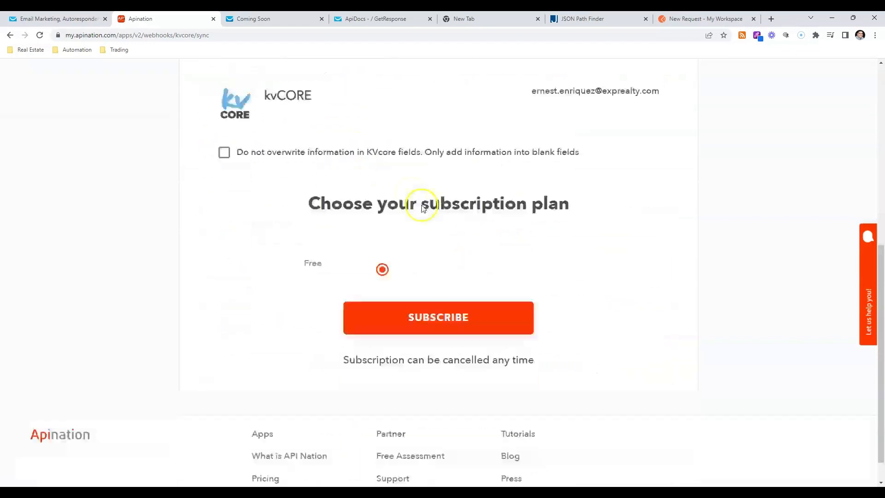
{"action": "left_click", "coordinate": [457, 284]}
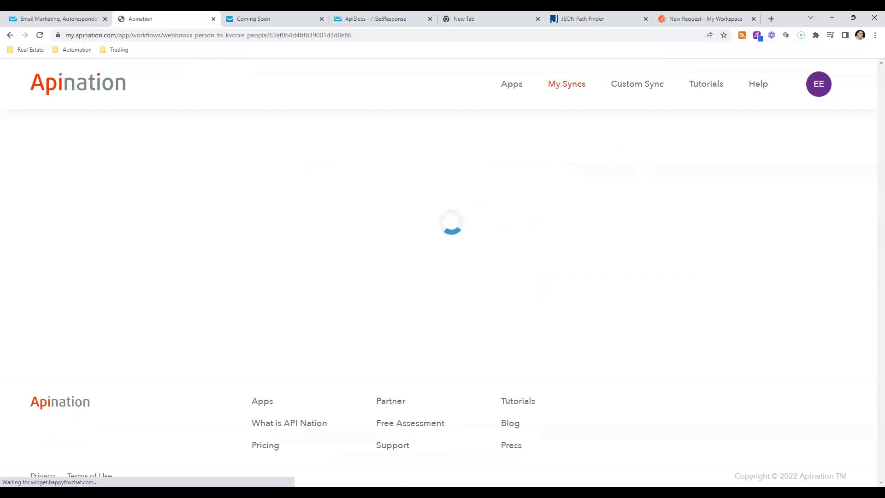
Review the webhook fields available for kvCORE's First name mapping, close the list and move on to the Full name mapping
{"action": "scroll", "coordinate": [388, 233], "scroll_direction": "down", "scroll_amount": 5}
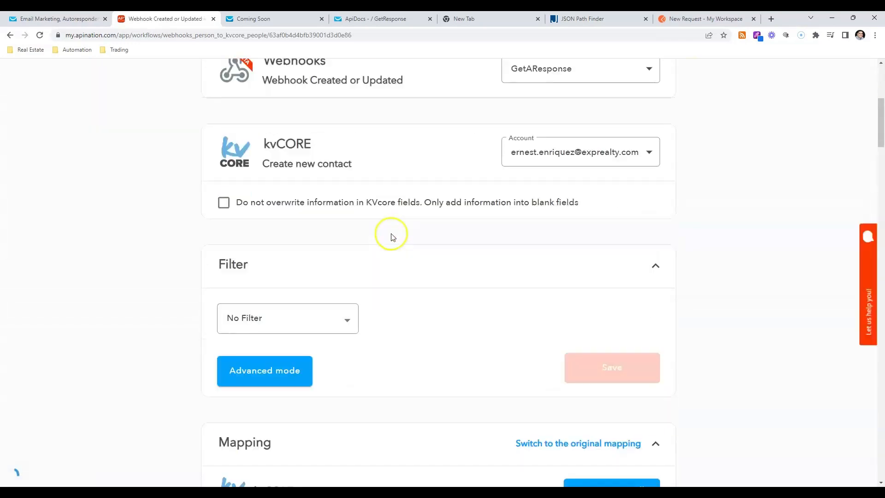
{"action": "scroll", "coordinate": [391, 236], "scroll_direction": "down", "scroll_amount": 8}
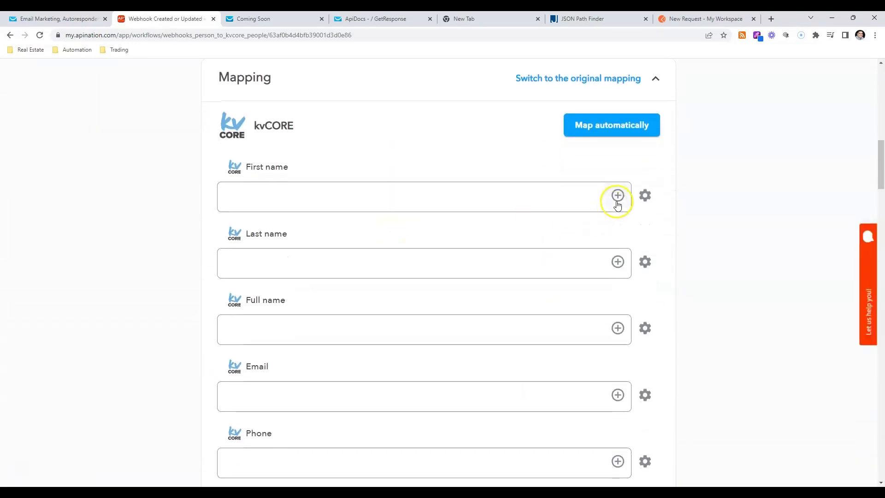
{"action": "left_click", "coordinate": [617, 203]}
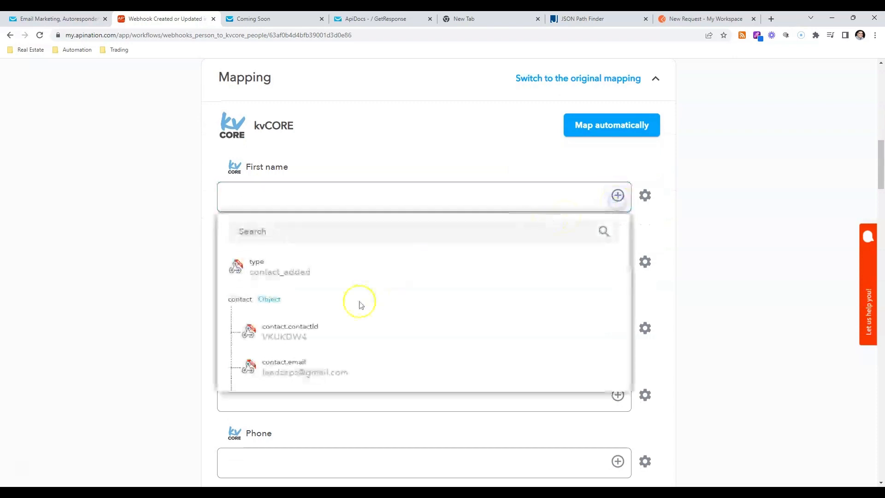
{"action": "scroll", "coordinate": [359, 304], "scroll_direction": "down", "scroll_amount": 3}
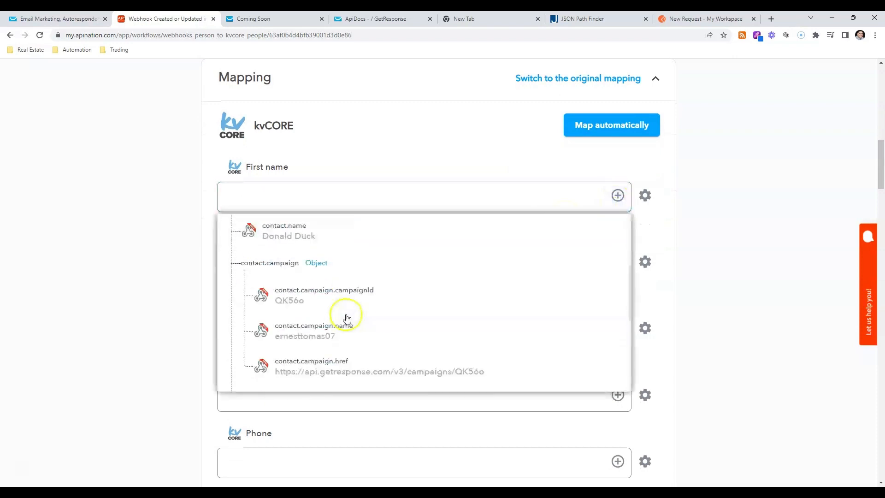
{"action": "left_click", "coordinate": [159, 218]}
{"action": "scroll", "coordinate": [592, 340], "scroll_direction": "down", "scroll_amount": 1}
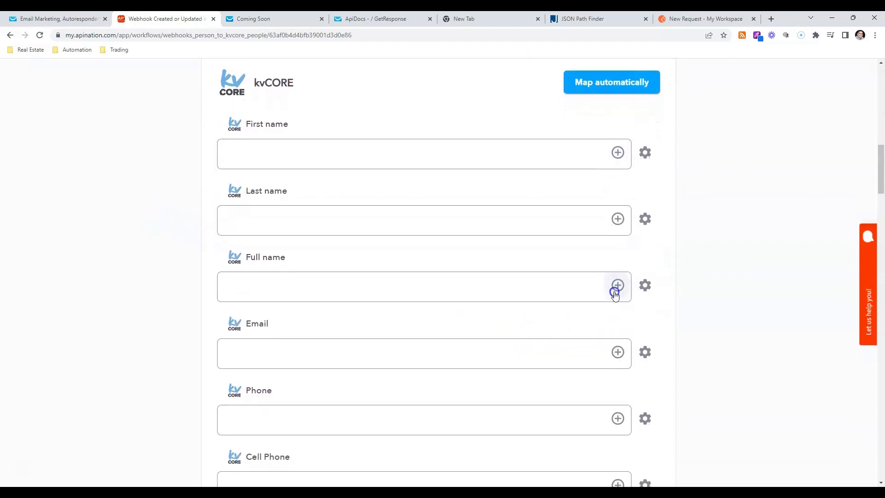
Map kvCORE's Full name field to the webhook's contact.name value
{"action": "left_click", "coordinate": [615, 290]}
{"action": "scroll", "coordinate": [361, 371], "scroll_direction": "down", "scroll_amount": 3}
{"action": "left_click", "coordinate": [320, 361]}
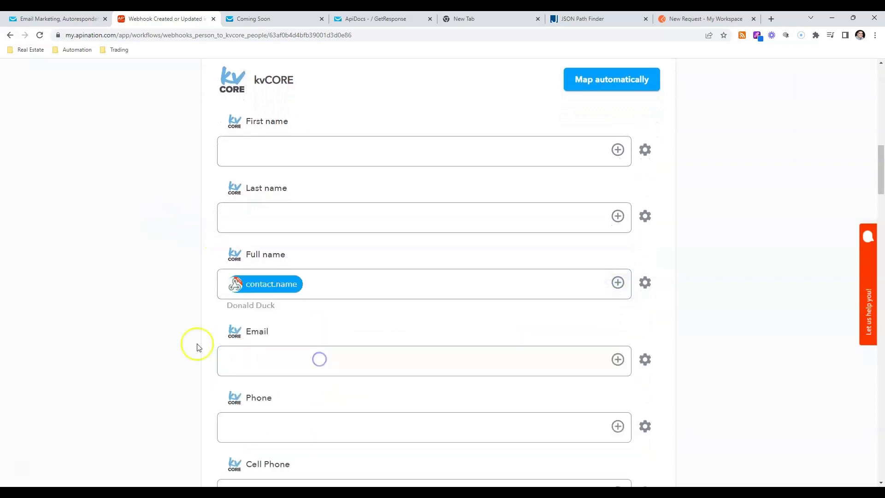
Map kvCORE's Email field to the webhook's contact.email value
{"action": "left_click", "coordinate": [571, 362]}
{"action": "scroll", "coordinate": [599, 313], "scroll_direction": "down", "scroll_amount": 3}
{"action": "left_click", "coordinate": [617, 233]}
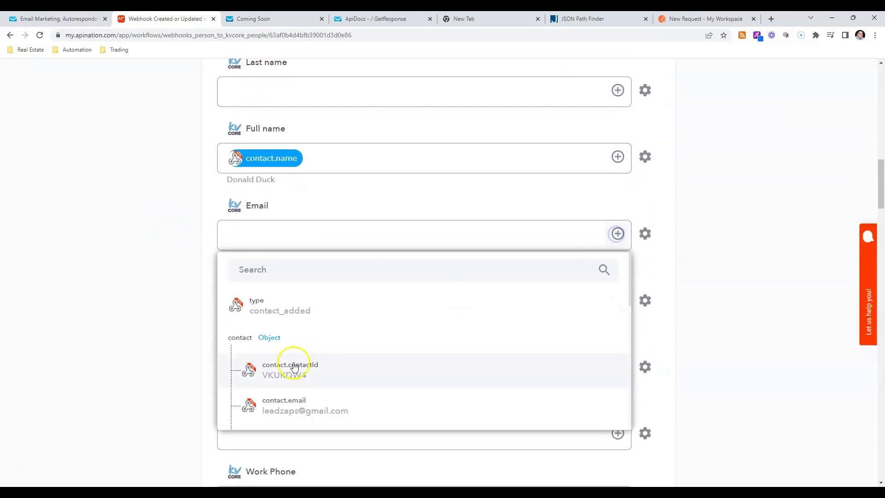
{"action": "scroll", "coordinate": [295, 366], "scroll_direction": "down", "scroll_amount": 2}
{"action": "left_click", "coordinate": [313, 311]}
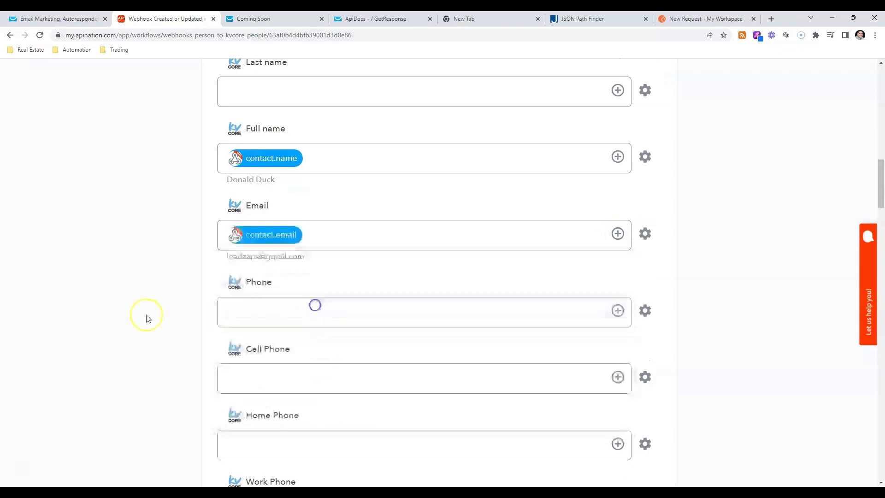
{"action": "left_click", "coordinate": [120, 317]}
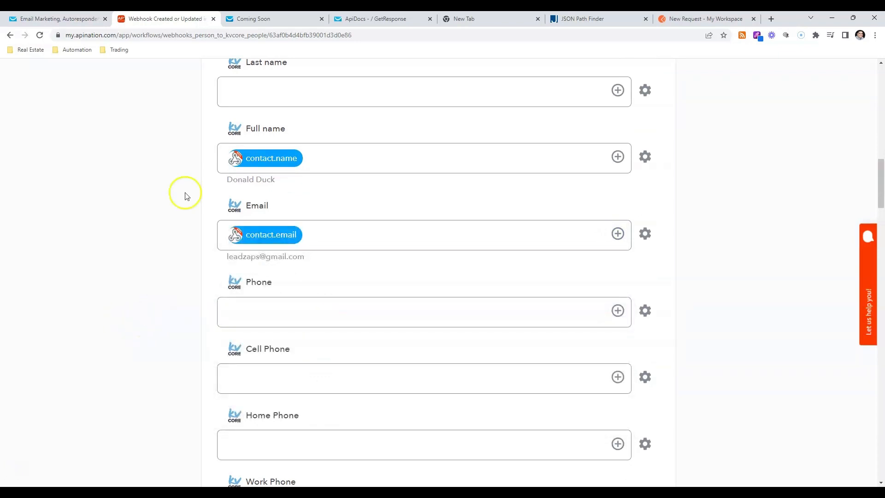
Check the Coming Soon page's form against the remaining kvCORE fields and activate the Webhook Created or Updated into kvCORE sync
{"action": "left_click", "coordinate": [274, 22]}
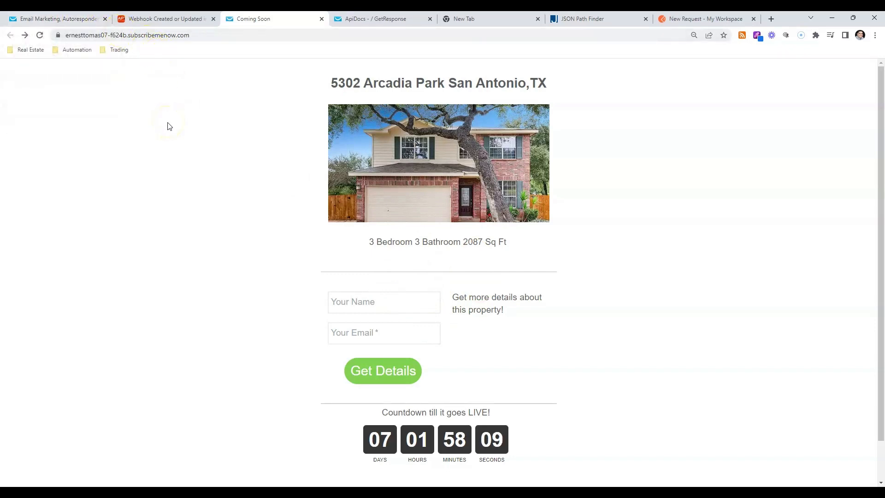
{"action": "left_click", "coordinate": [164, 19]}
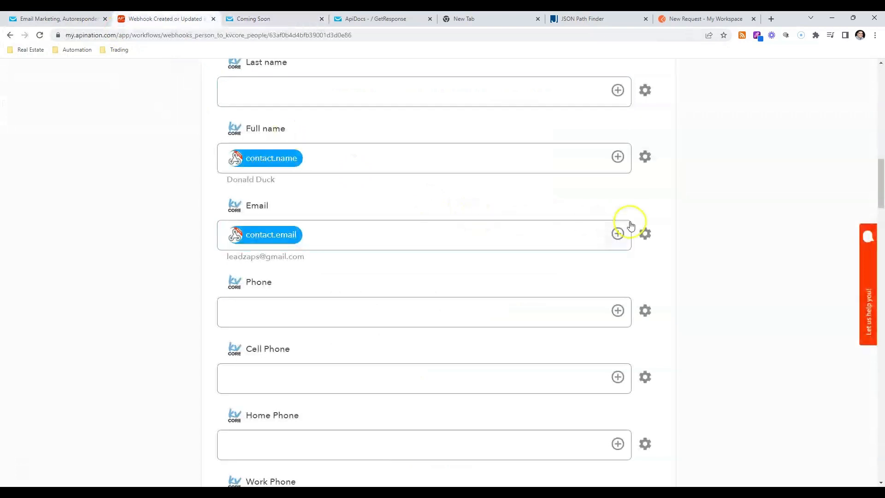
{"action": "scroll", "coordinate": [396, 269], "scroll_direction": "up", "scroll_amount": 2}
{"action": "scroll", "coordinate": [396, 263], "scroll_direction": "down", "scroll_amount": 5}
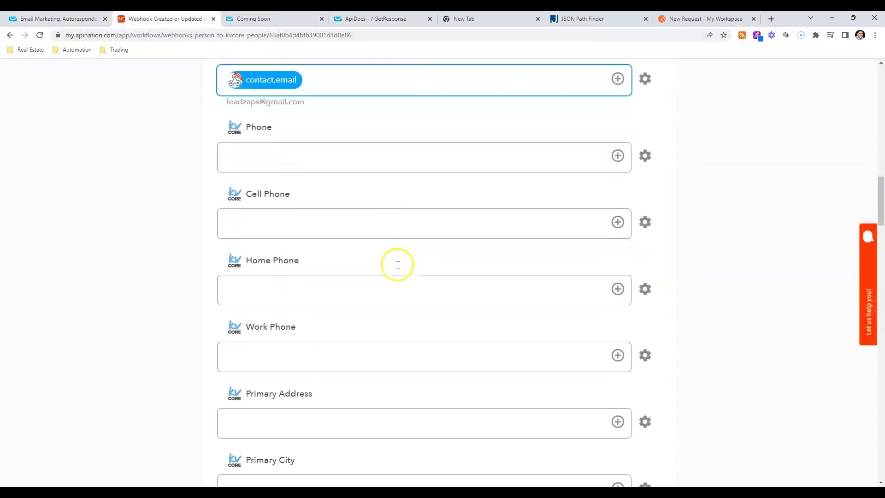
{"action": "scroll", "coordinate": [309, 108], "scroll_direction": "down", "scroll_amount": 15}
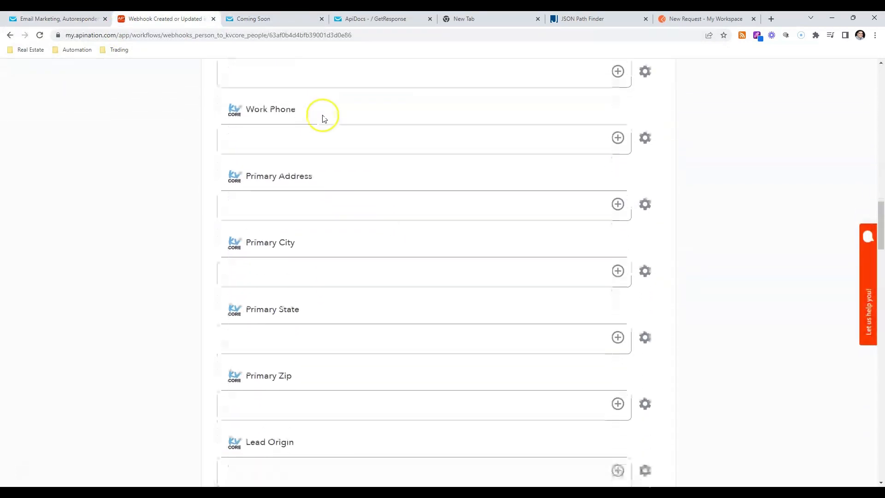
{"action": "scroll", "coordinate": [352, 174], "scroll_direction": "down", "scroll_amount": 5}
{"action": "scroll", "coordinate": [364, 192], "scroll_direction": "up", "scroll_amount": 15}
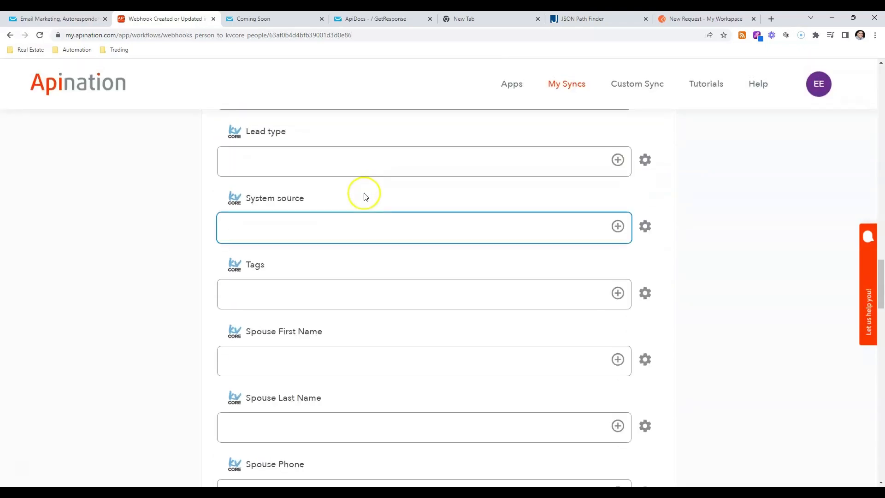
{"action": "scroll", "coordinate": [367, 198], "scroll_direction": "up", "scroll_amount": 10}
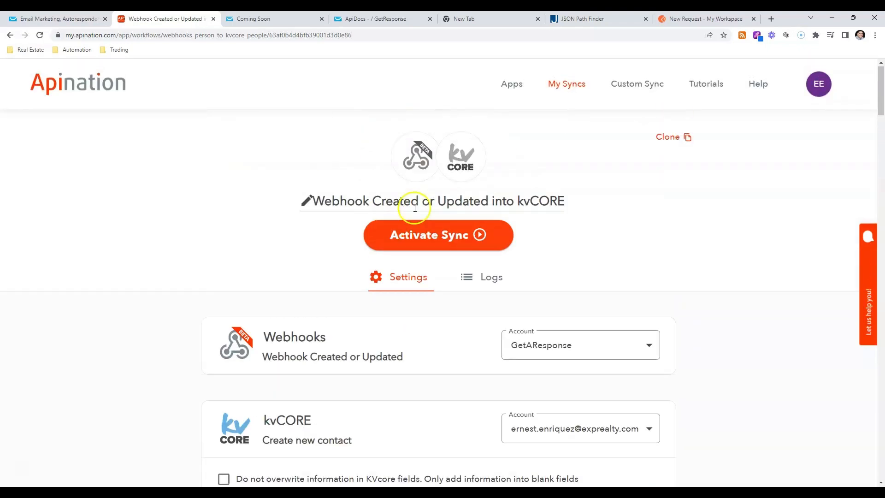
{"action": "left_click", "coordinate": [461, 237]}
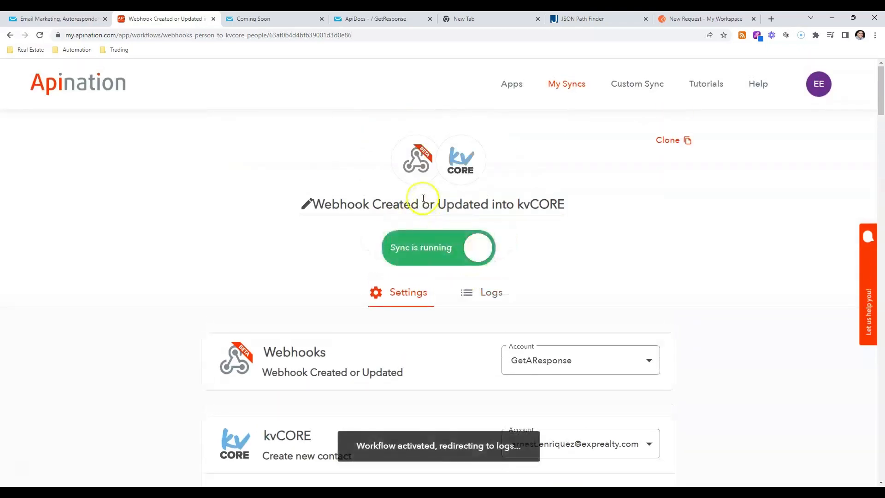
Submit a test lead through the Coming Soon page's Get Details form, entering the lead's full name and e-mail address
{"action": "left_click", "coordinate": [278, 16]}
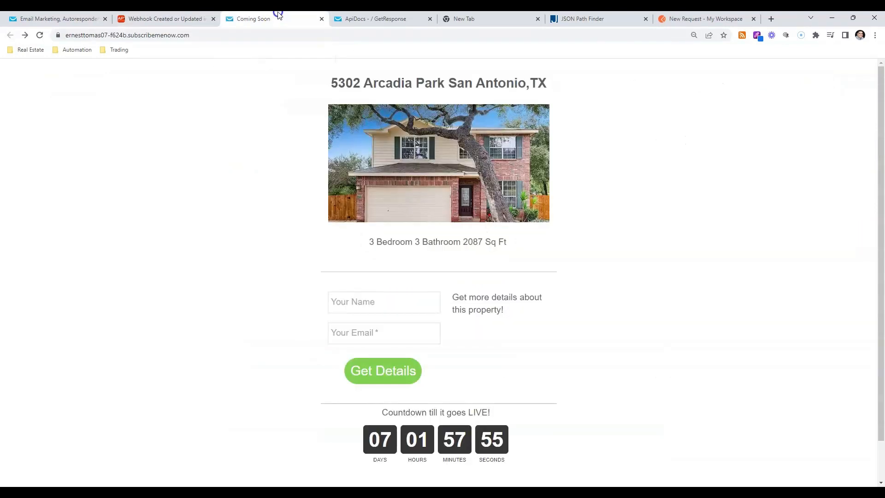
{"action": "left_click", "coordinate": [396, 311]}
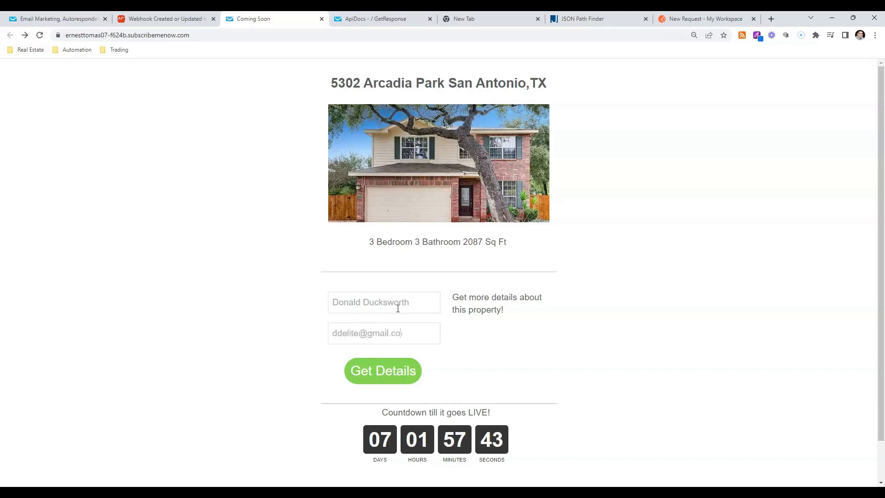
{"action": "left_click", "coordinate": [400, 377]}
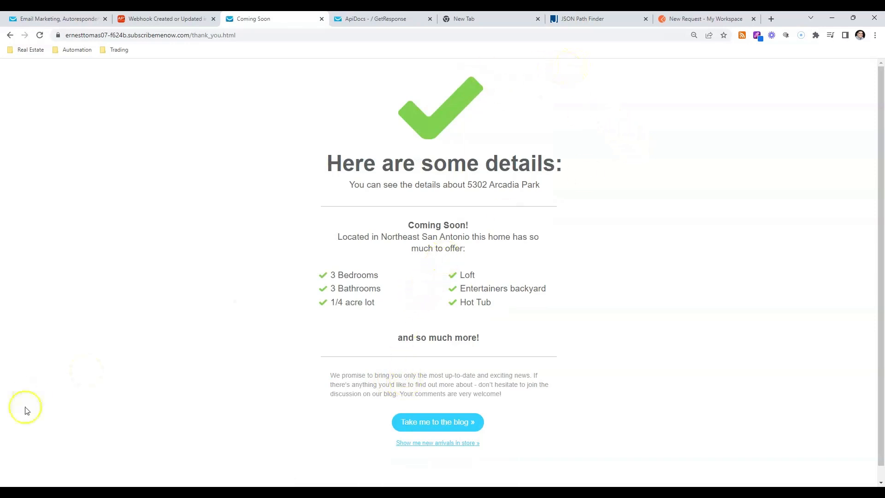
Load app.kvcore.com in the empty browser tab
{"action": "left_click", "coordinate": [472, 19]}
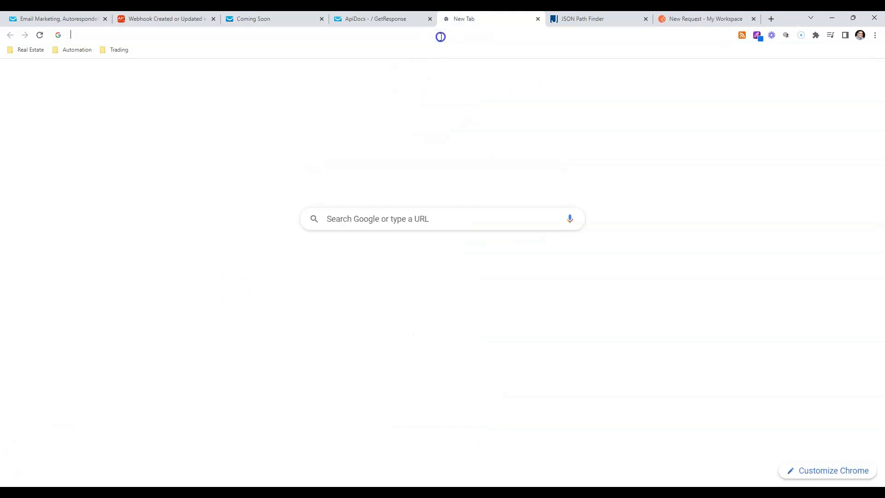
{"action": "left_click", "coordinate": [442, 35]}
{"action": "type", "text": "app"}
{"action": "key", "text": "Return"}
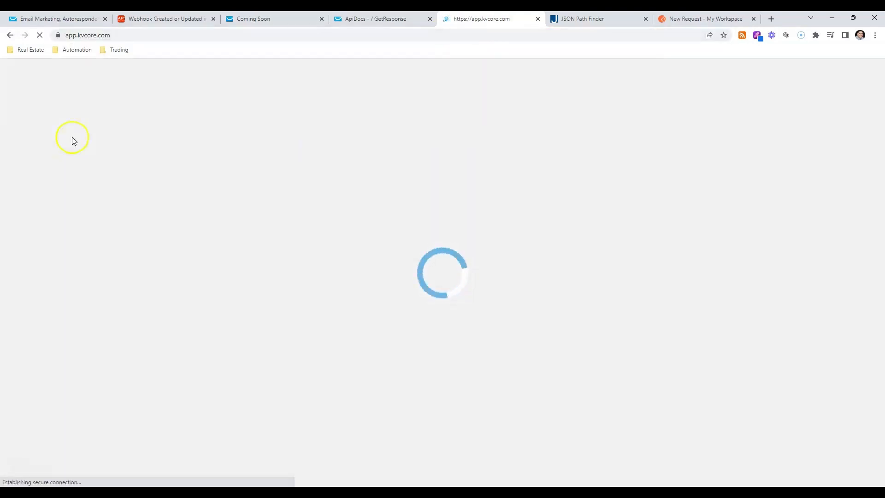
Return to the Apination kvCORE sync and refresh its logs to check the data transfer
{"action": "left_click", "coordinate": [162, 19]}
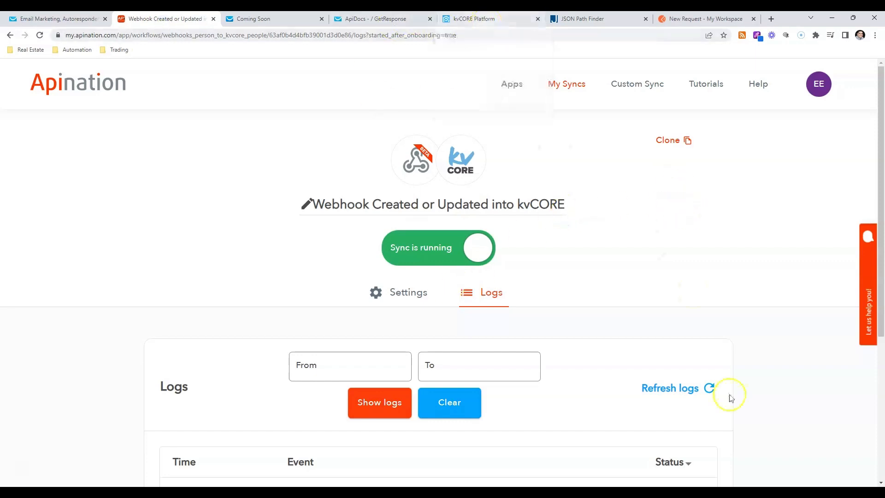
{"action": "scroll", "coordinate": [692, 369], "scroll_direction": "down", "scroll_amount": 5}
{"action": "left_click", "coordinate": [695, 181]}
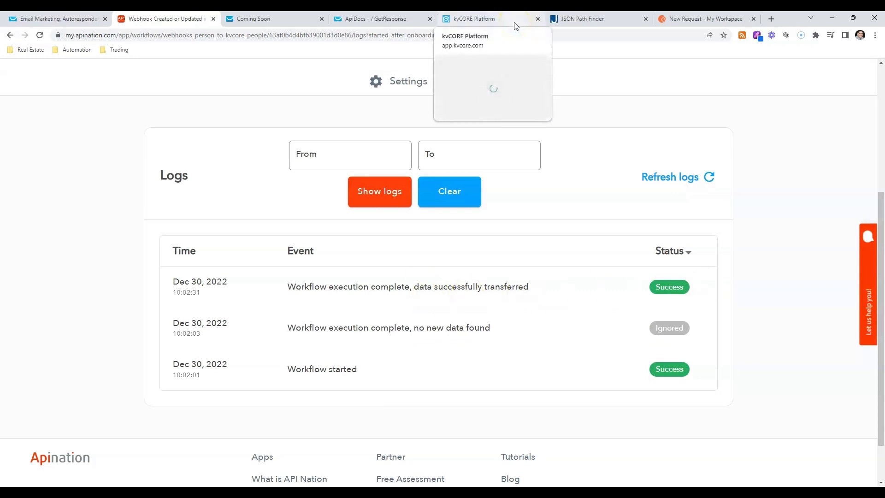
Switch to kvCORE, list all Smart CRM contacts, open the newly added test lead and review its contact details
{"action": "left_click", "coordinate": [461, 18]}
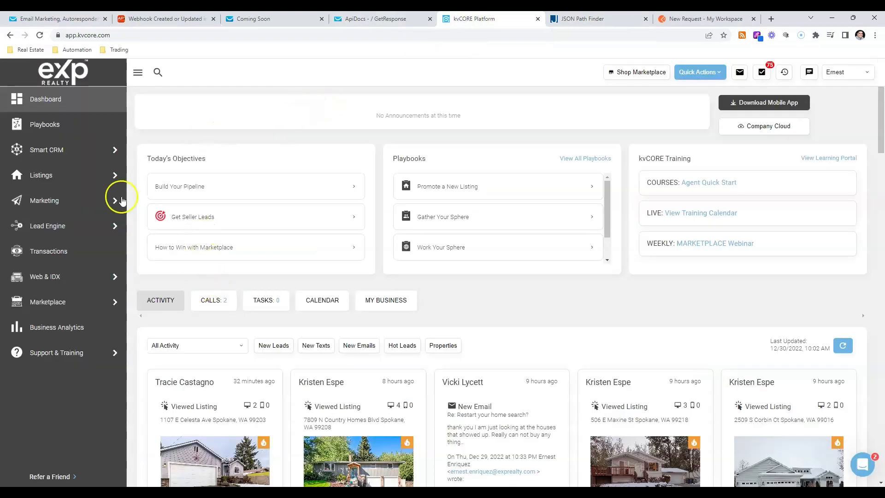
{"action": "mouse_move", "coordinate": [111, 150]}
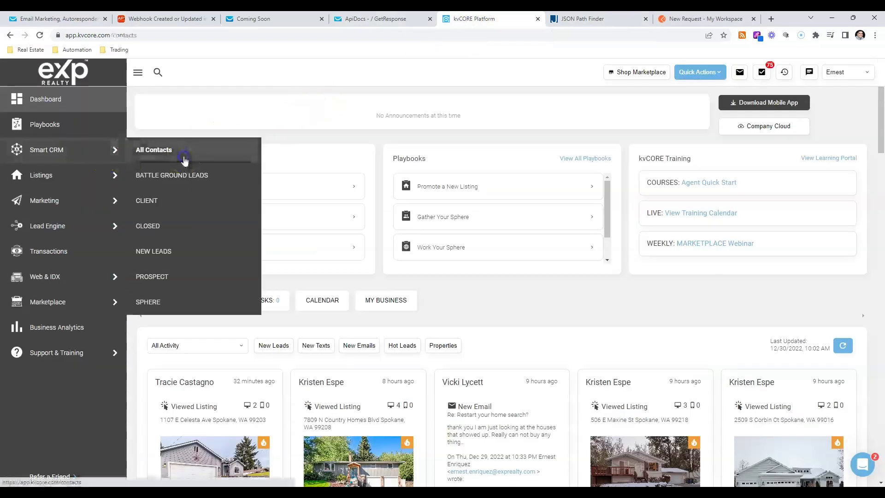
{"action": "left_click", "coordinate": [187, 158]}
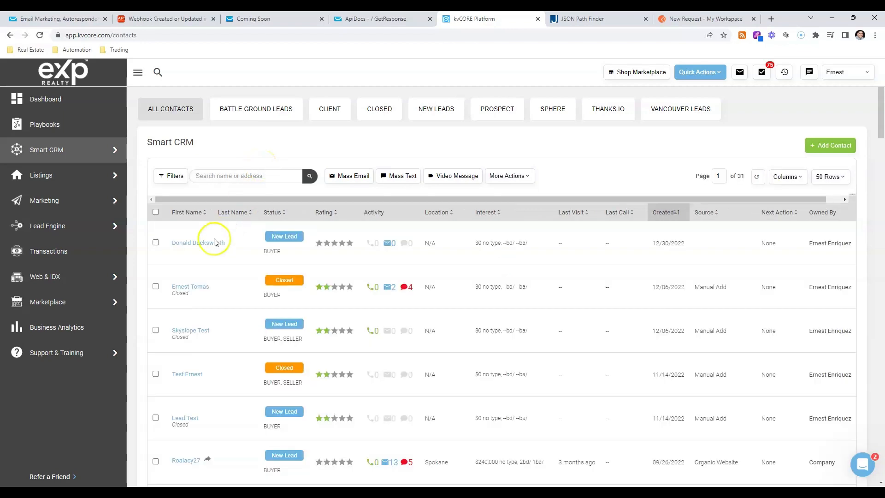
{"action": "left_click", "coordinate": [198, 245]}
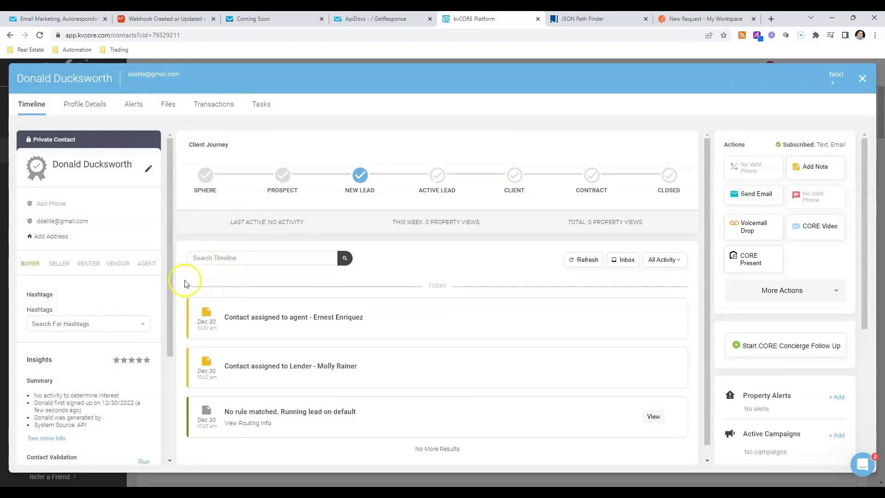
{"action": "scroll", "coordinate": [132, 283], "scroll_direction": "down", "scroll_amount": 3}
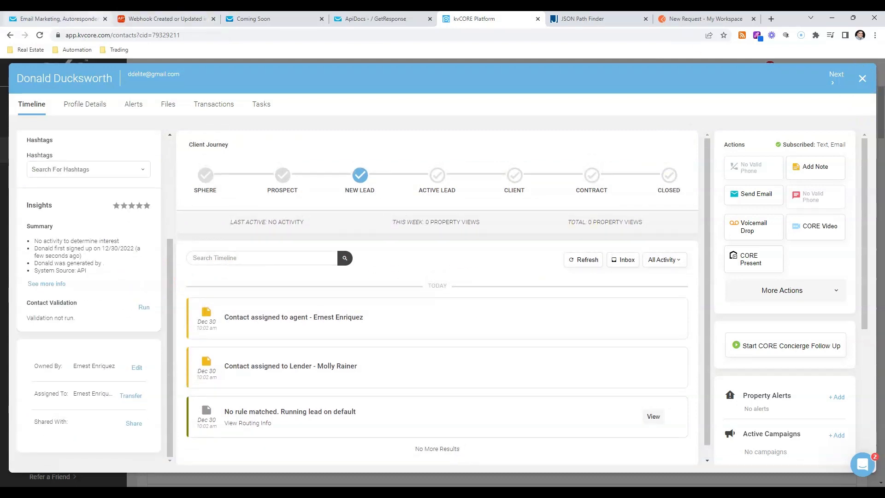
Switch back to the GetResponse account's webhook management page
{"action": "left_click", "coordinate": [55, 19]}
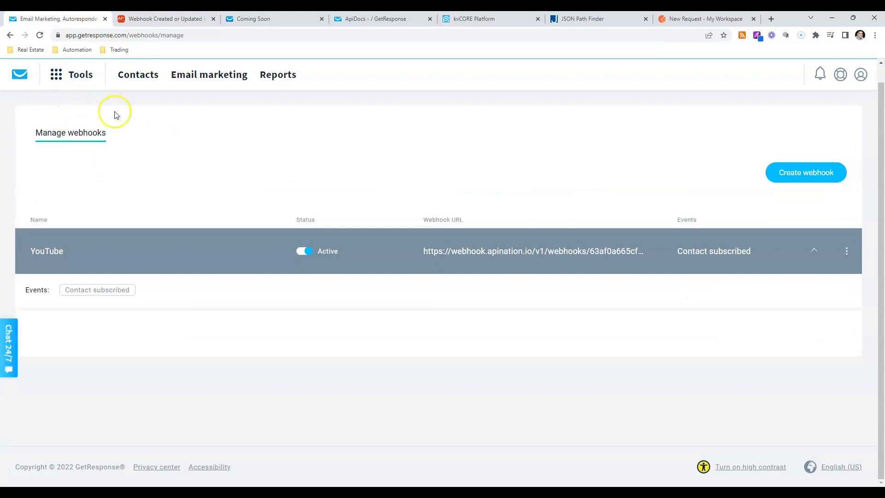